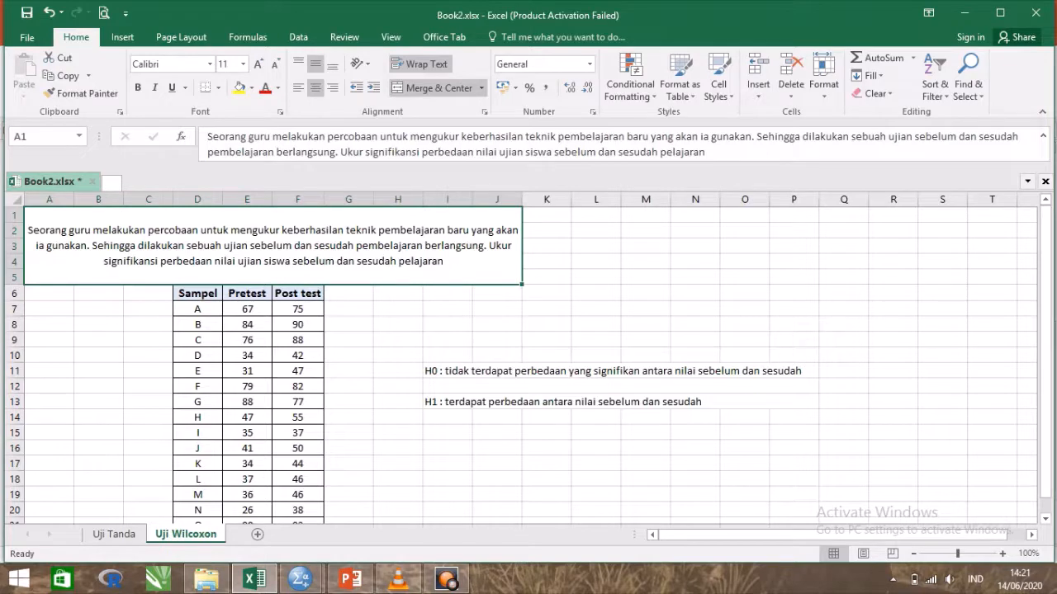
# Step: Review the H0 and H1 hypothesis statements beside the score table on the Uji Wilcoxon sheet
pyautogui.click(448, 340)
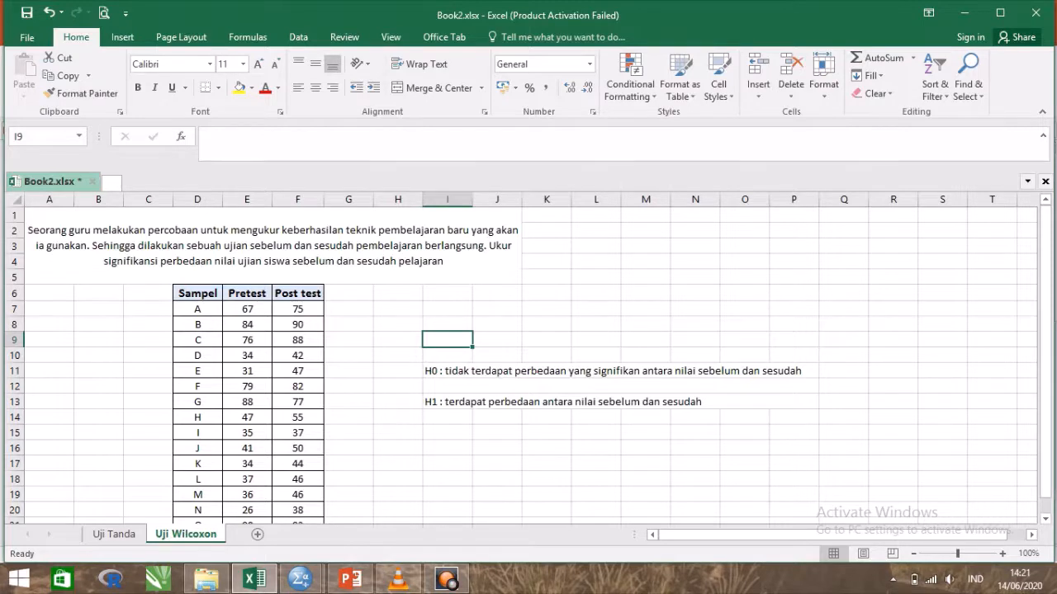
pyautogui.click(620, 371)
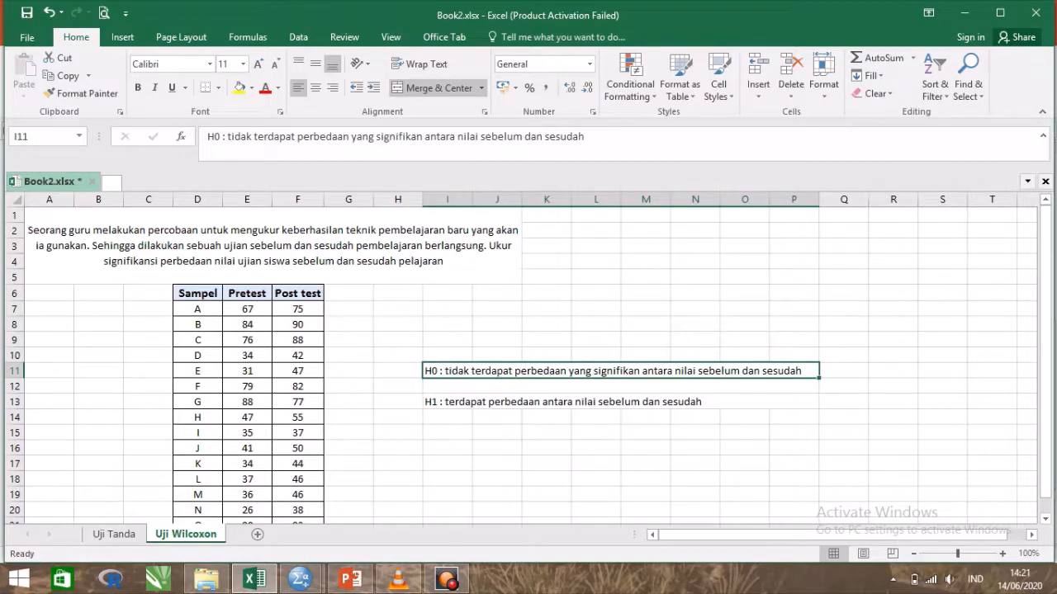
pyautogui.click(610, 402)
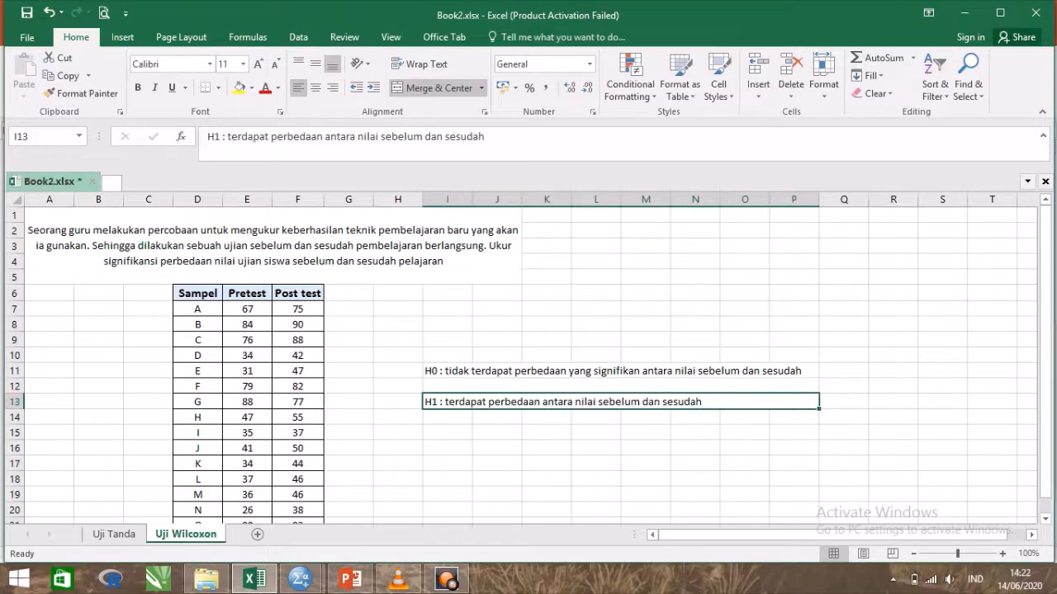
# Step: Switch to the SPSS Data Editor and define two variables named PreTest and PostTest
pyautogui.moveTo(300, 578)
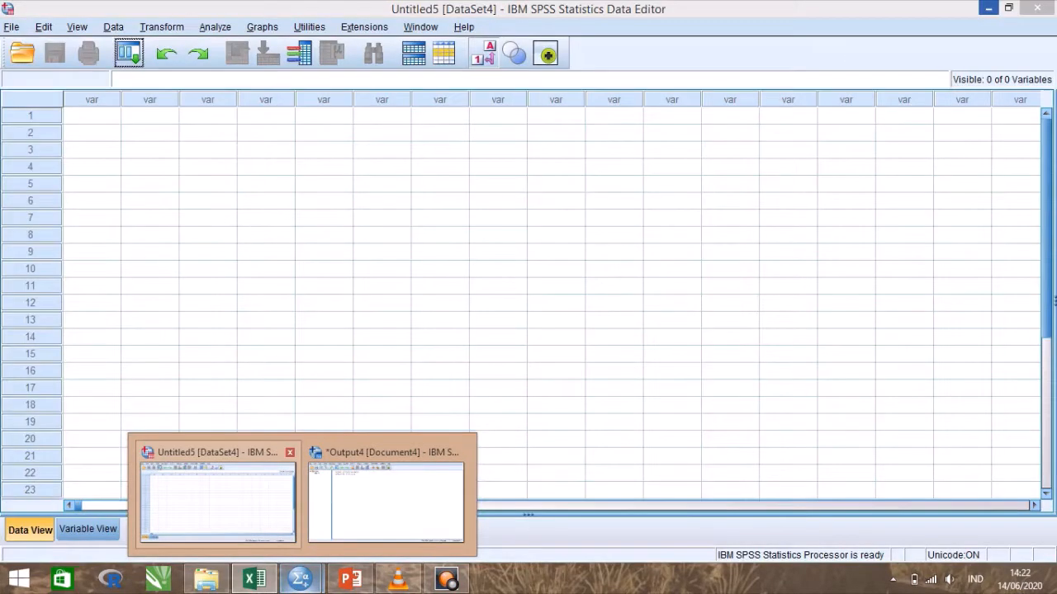
pyautogui.click(217, 499)
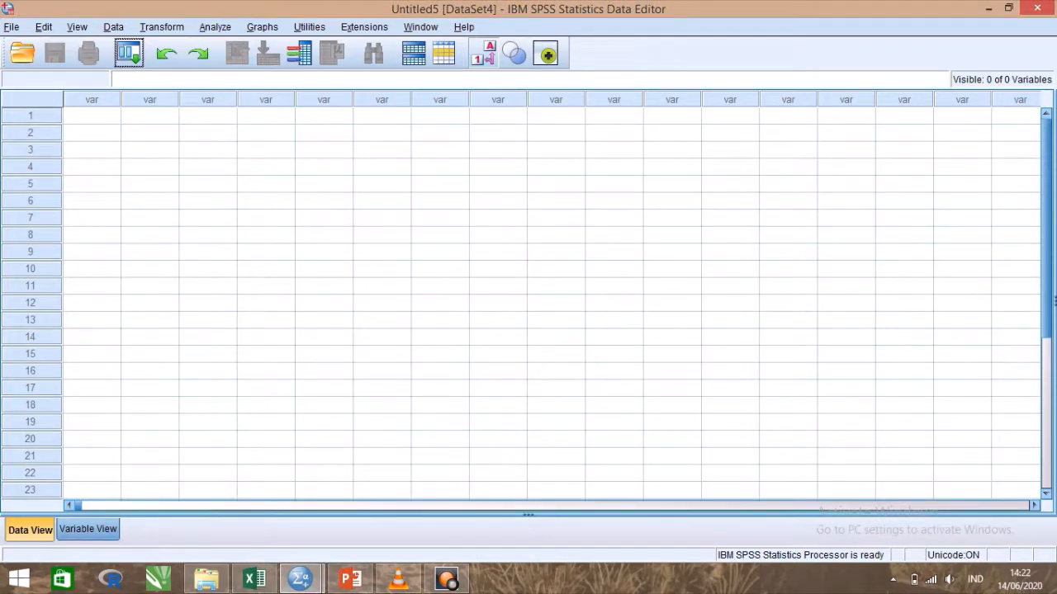
pyautogui.click(88, 530)
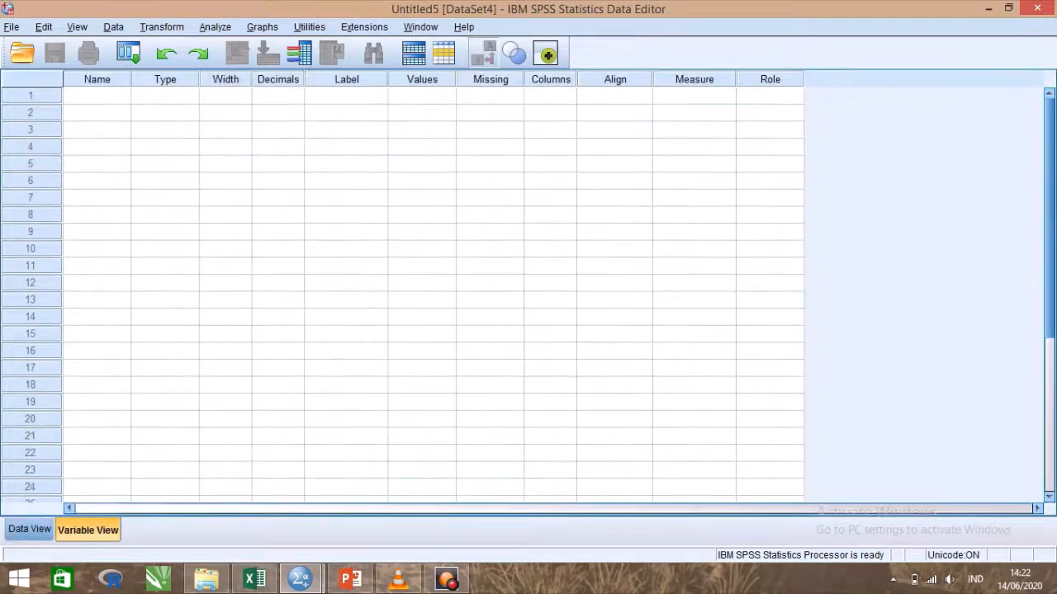
pyautogui.click(96, 96)
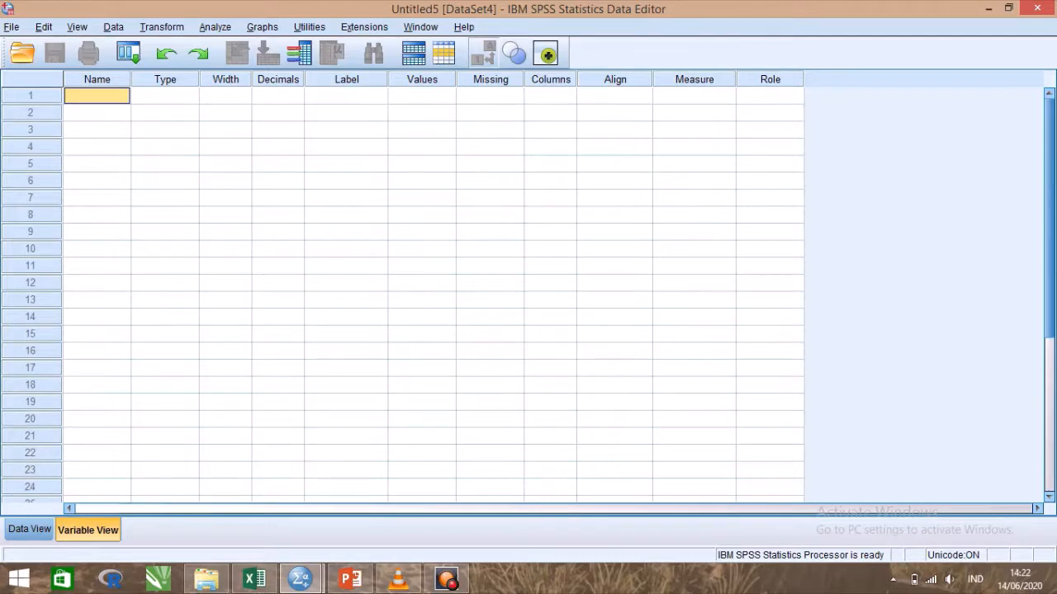
pyautogui.write('Pr')
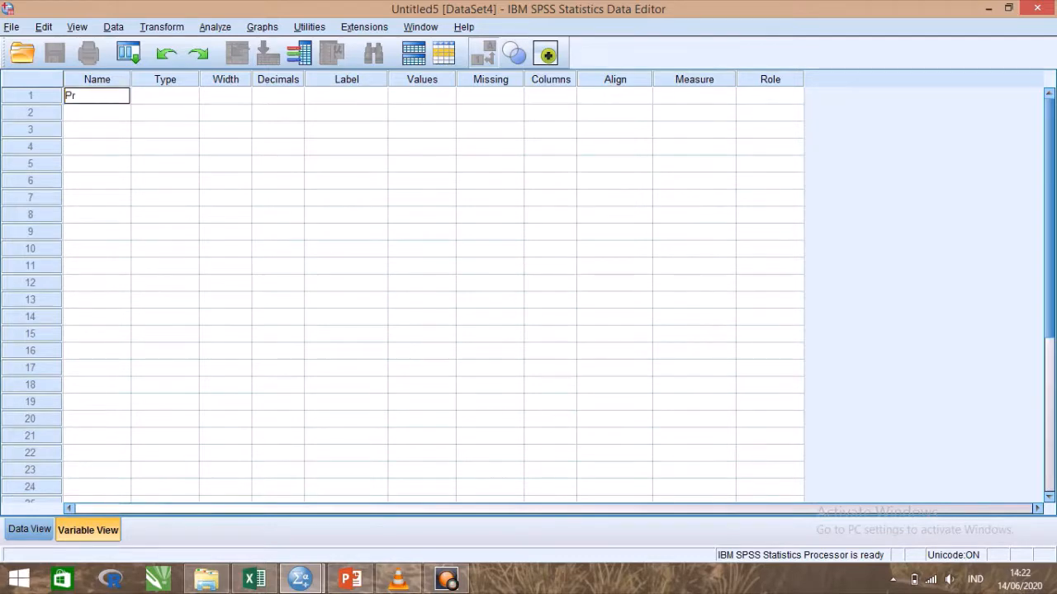
pyautogui.write('eTest')
pyautogui.press('Return')
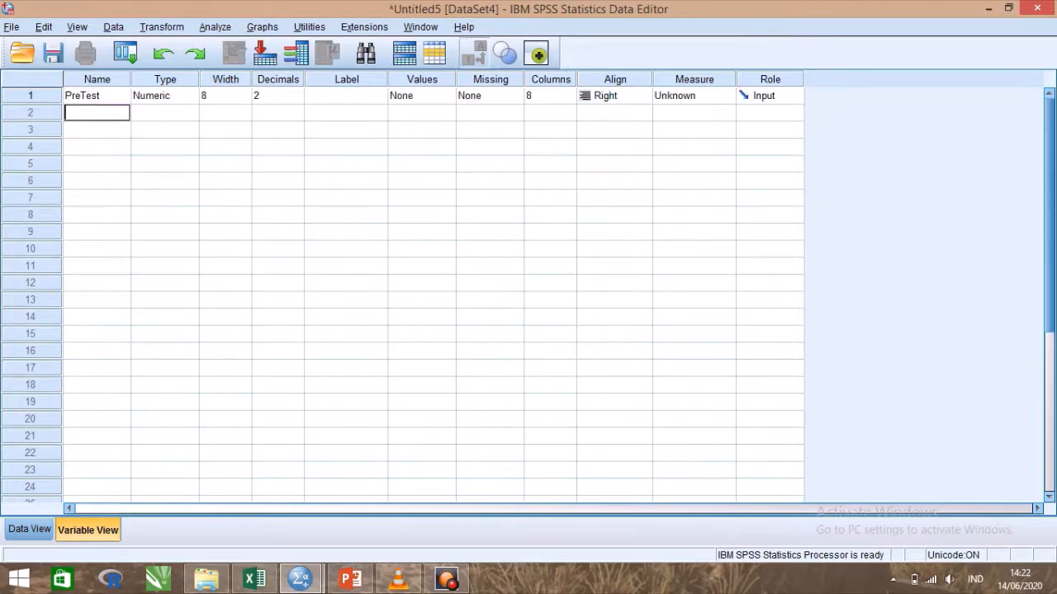
pyautogui.write('PostTest')
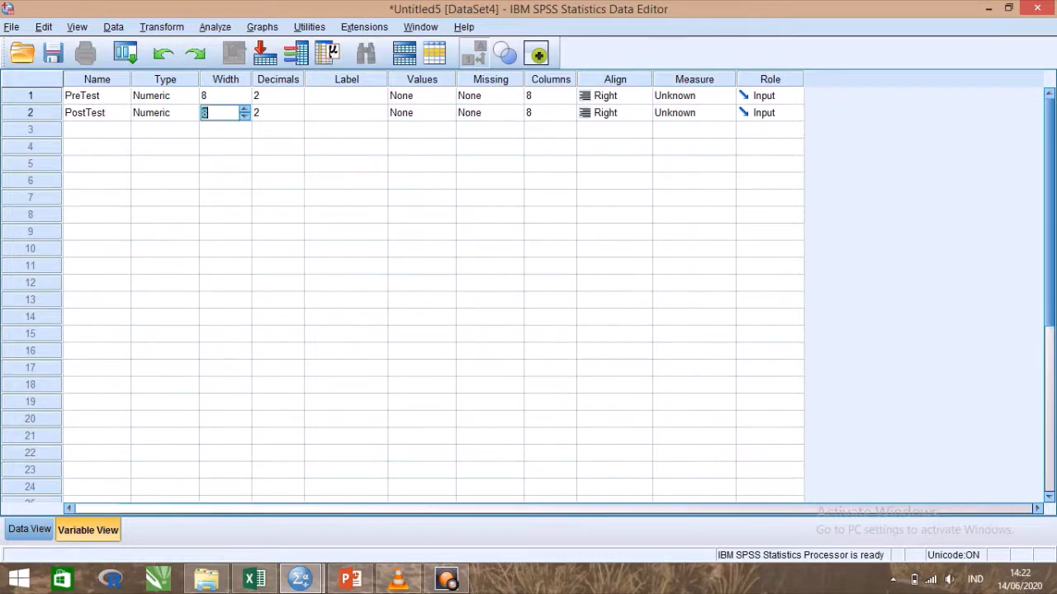
pyautogui.press('Tab')
pyautogui.press('Tab')
pyautogui.press('Tab')
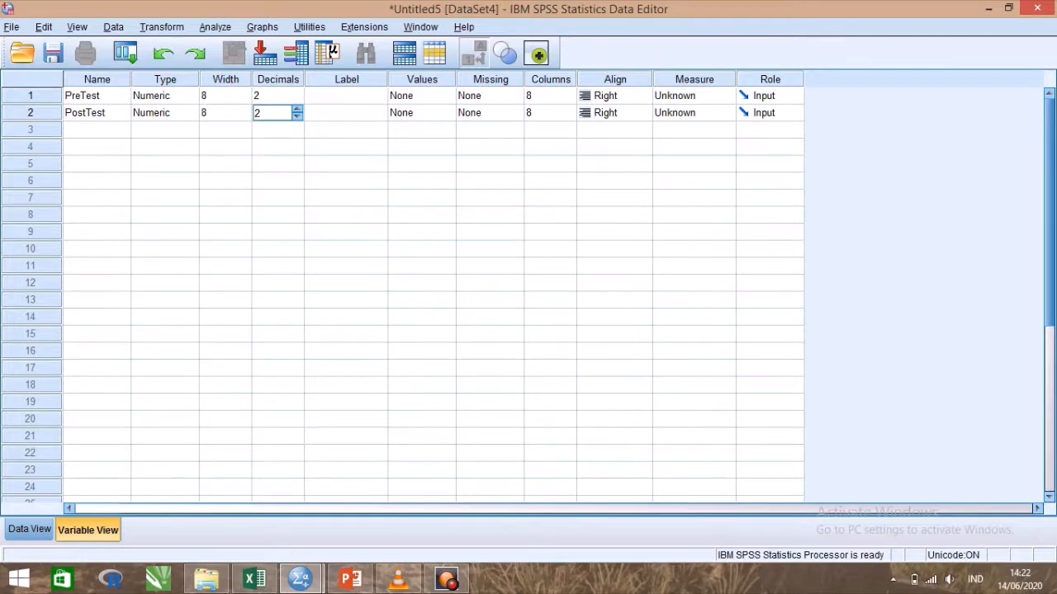
# Step: Label the PreTest variable "Pre Test" and the PostTest variable "Post Test"
pyautogui.click(346, 95)
pyautogui.write('P')
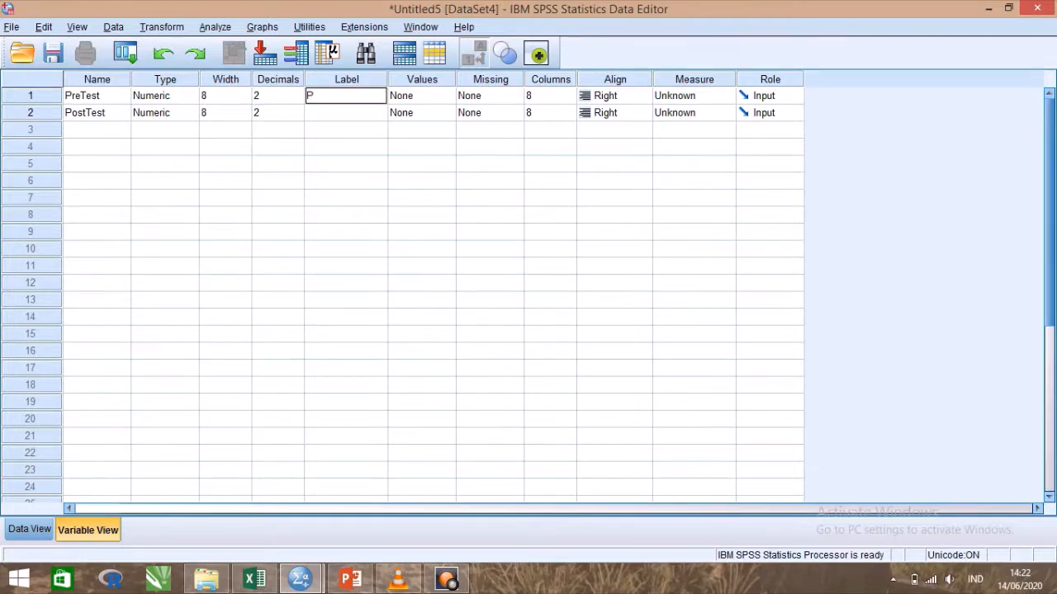
pyautogui.write('re Test')
pyautogui.press('Return')
pyautogui.write('P')
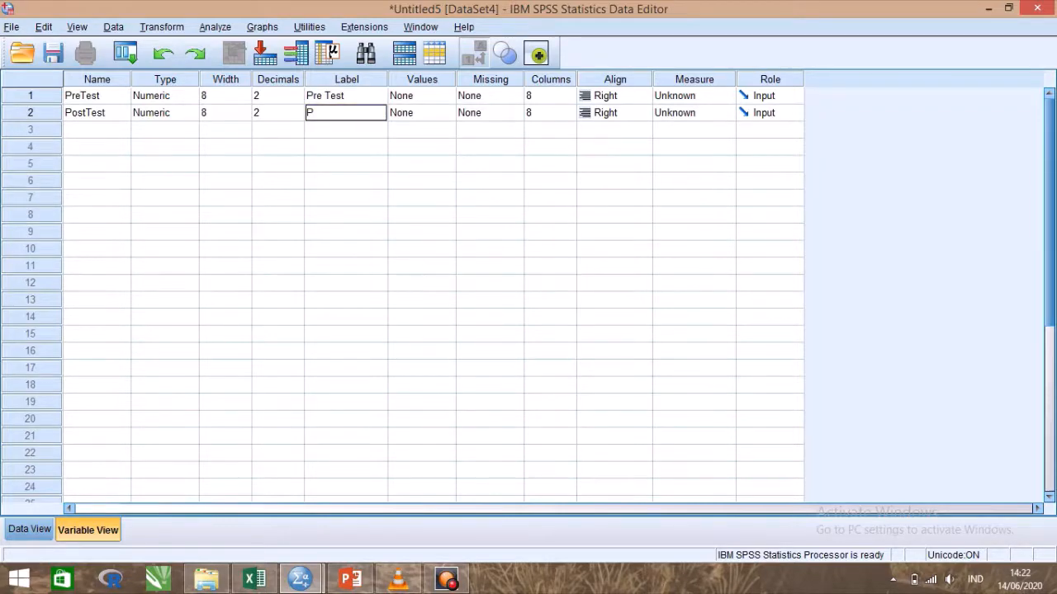
pyautogui.write('ost Test')
# Step: Set the alignment of both the PreTest and PostTest variables to Center
pyautogui.click(642, 96)
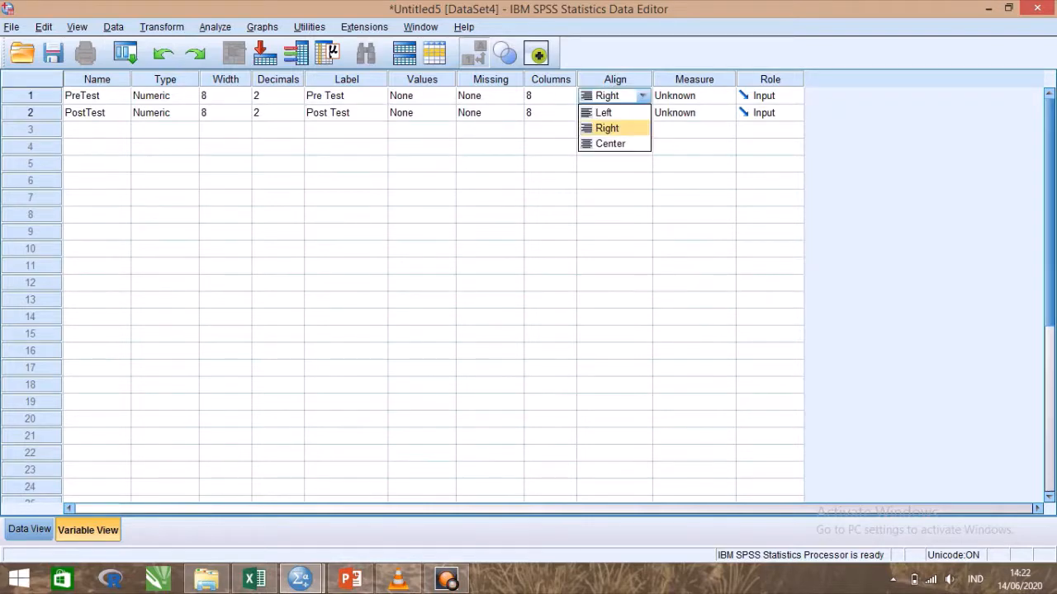
pyautogui.click(613, 143)
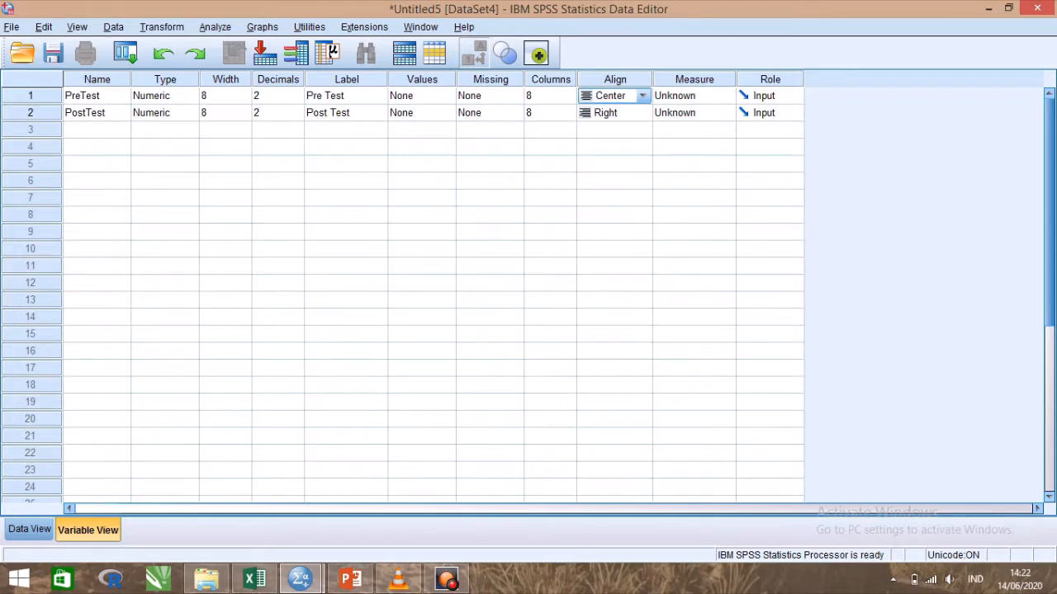
pyautogui.click(615, 113)
pyautogui.click(643, 113)
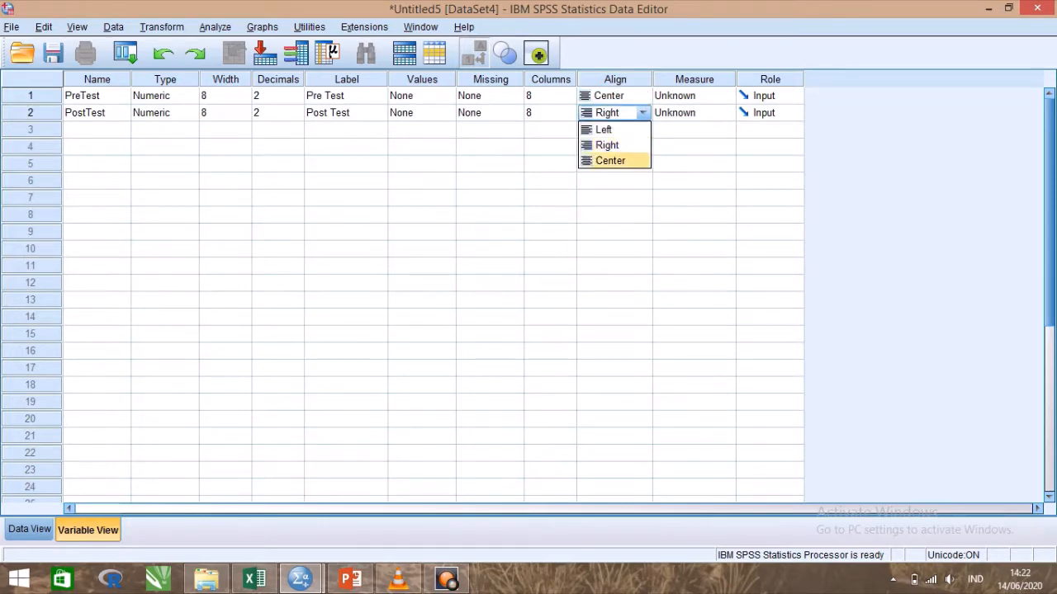
pyautogui.click(611, 161)
# Step: Set the measurement level of both PreTest and PostTest to Scale
pyautogui.click(725, 95)
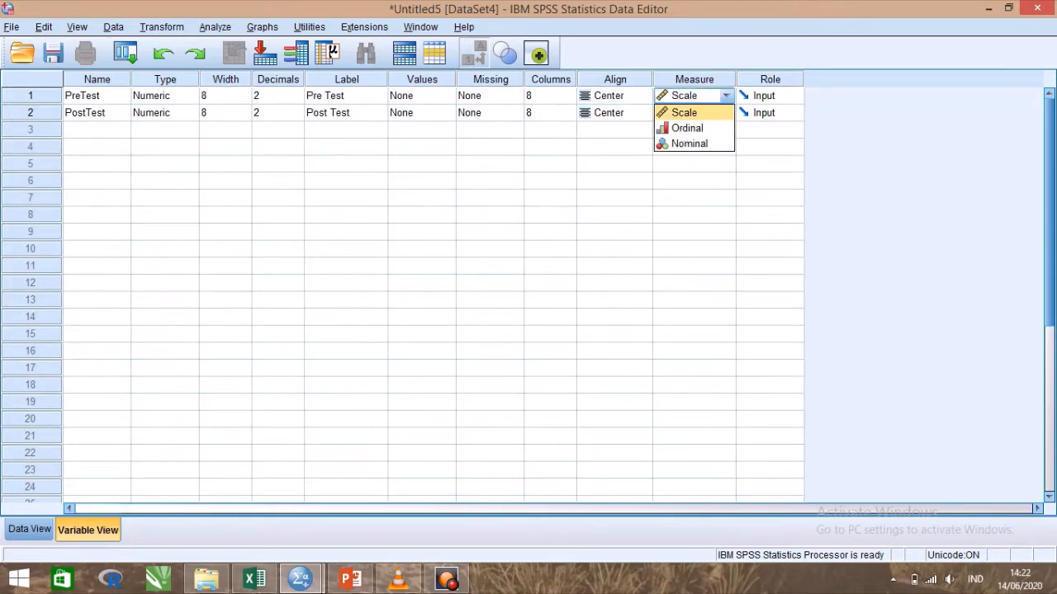
pyautogui.click(685, 113)
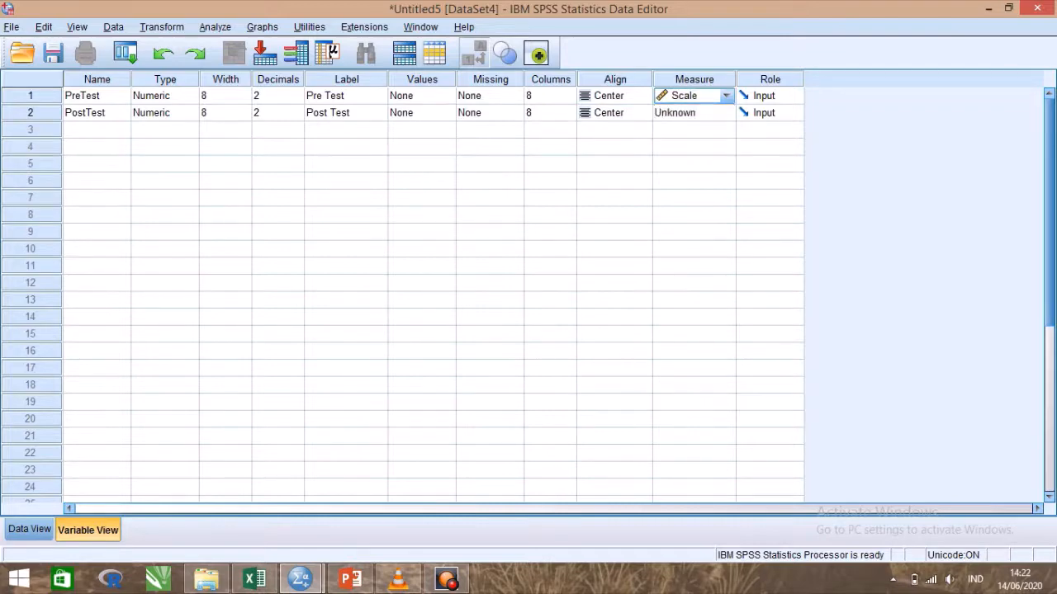
pyautogui.click(725, 113)
pyautogui.click(685, 130)
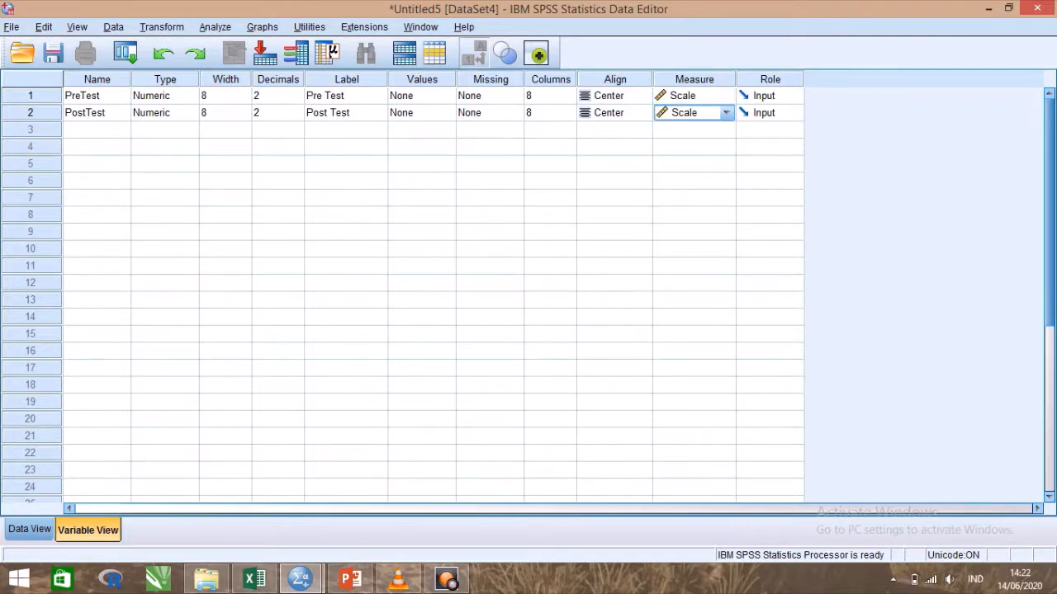
# Step: Display the empty data grid, then switch to Excel and copy the Pretest scores of samples A to O
pyautogui.click(30, 530)
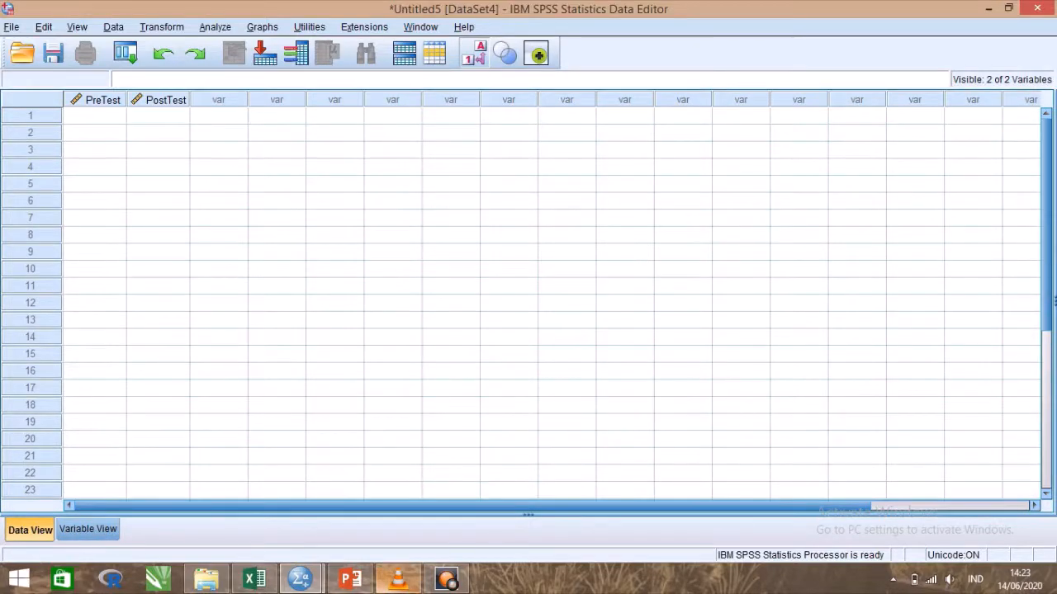
pyautogui.moveTo(300, 578)
pyautogui.click(254, 577)
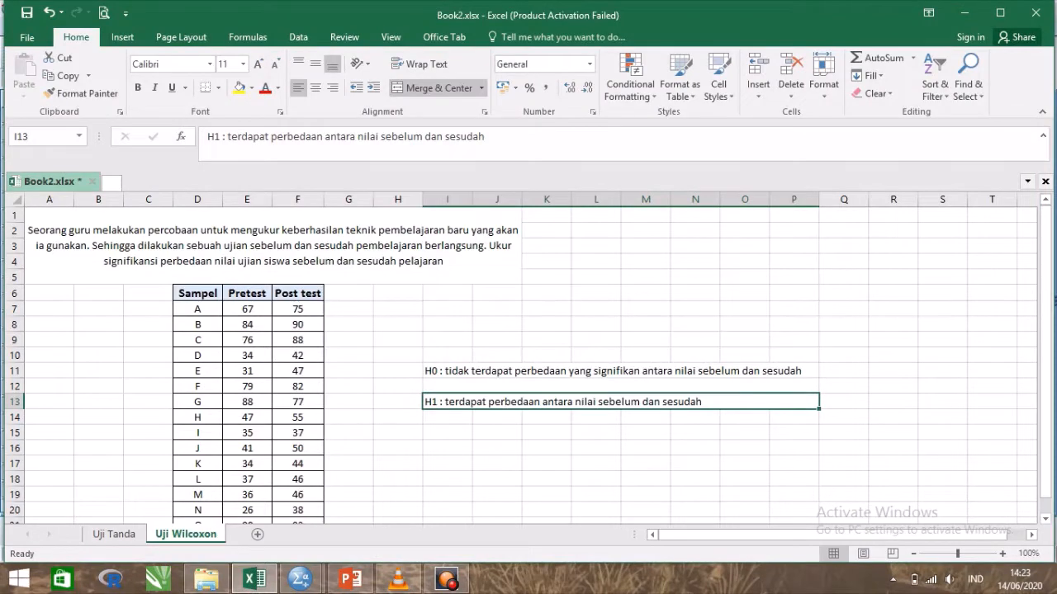
pyautogui.moveTo(247, 309); pyautogui.dragTo(247, 495)
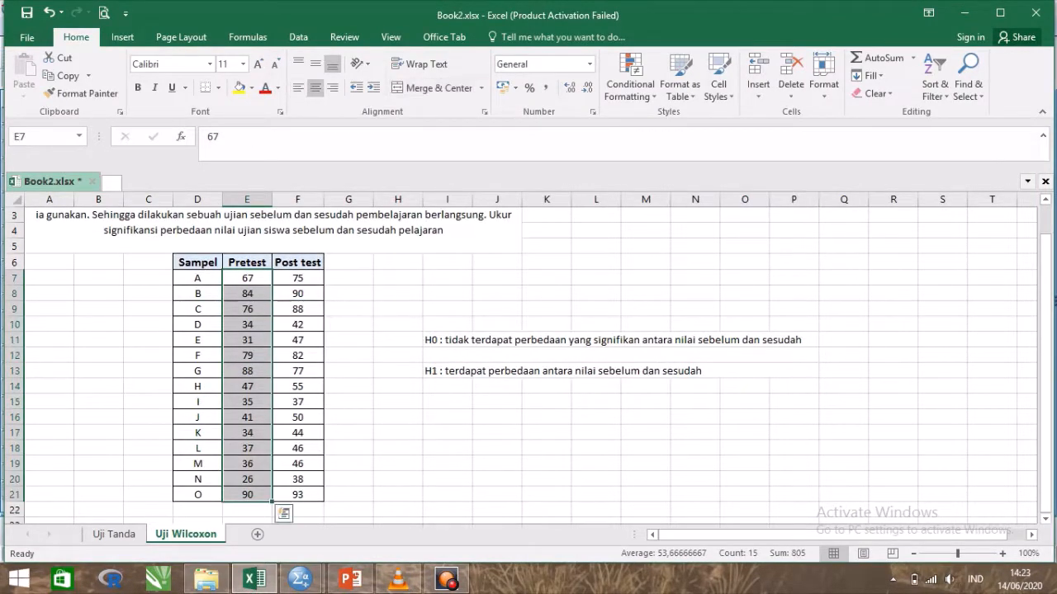
pyautogui.rightClick(257, 464)
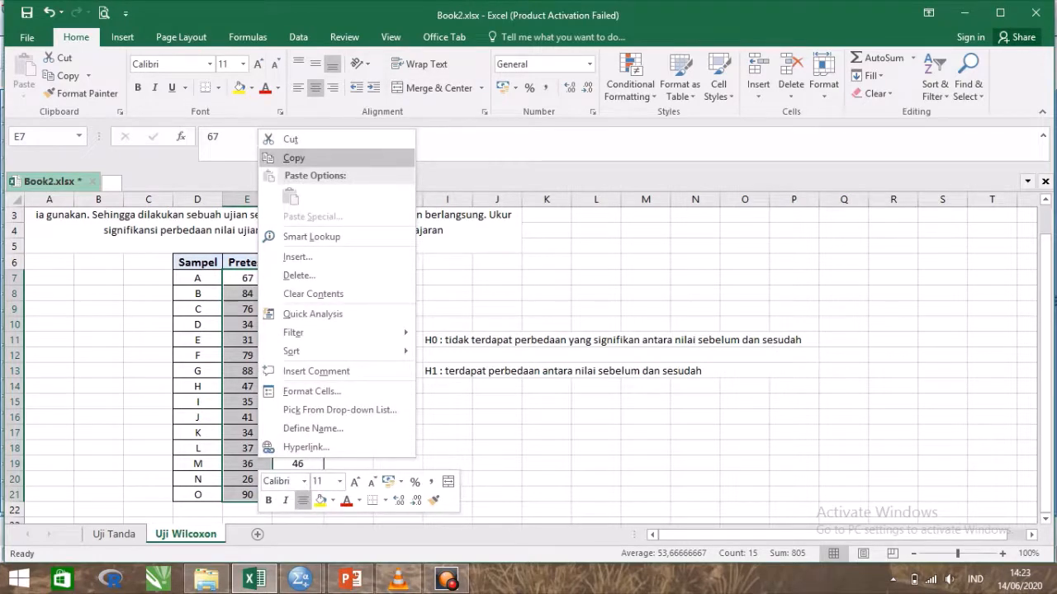
pyautogui.click(293, 158)
# Step: Switch back to the SPSS Data Editor and paste the copied scores into the PreTest column from row 1
pyautogui.click(301, 579)
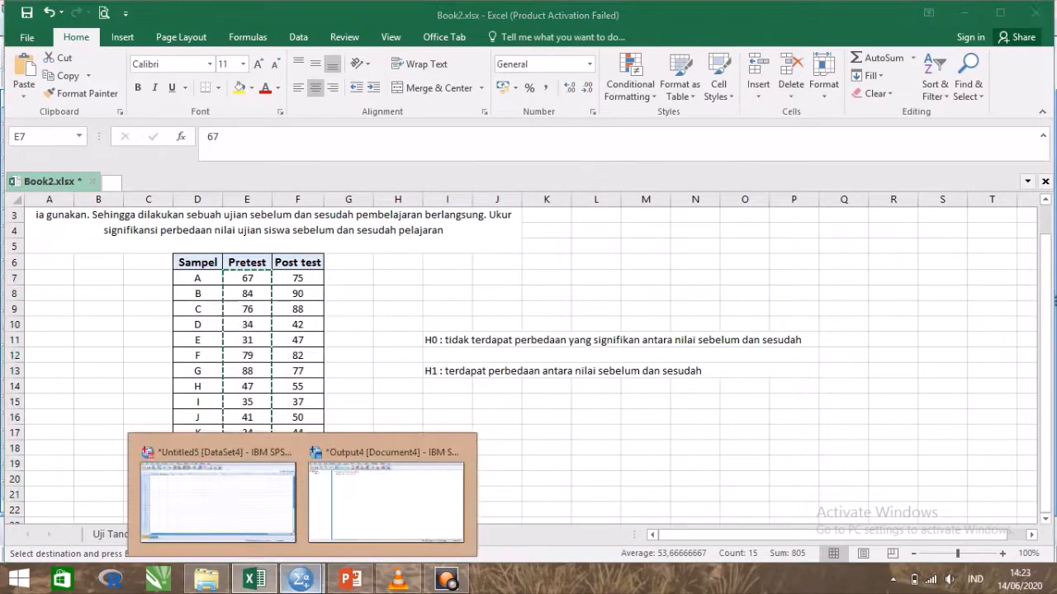
pyautogui.rightClick(301, 579)
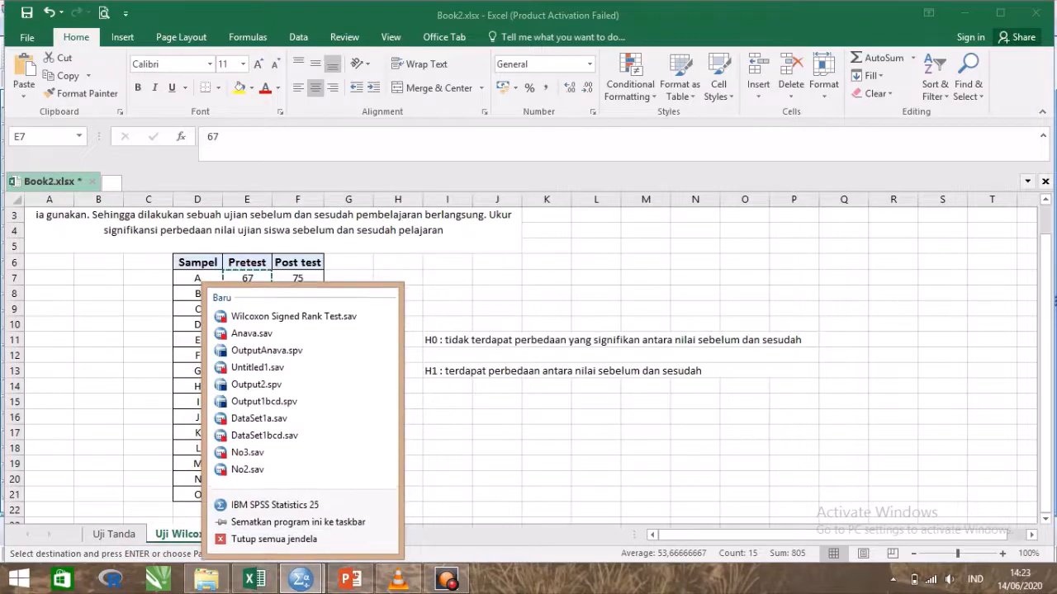
pyautogui.click(301, 579)
pyautogui.click(219, 496)
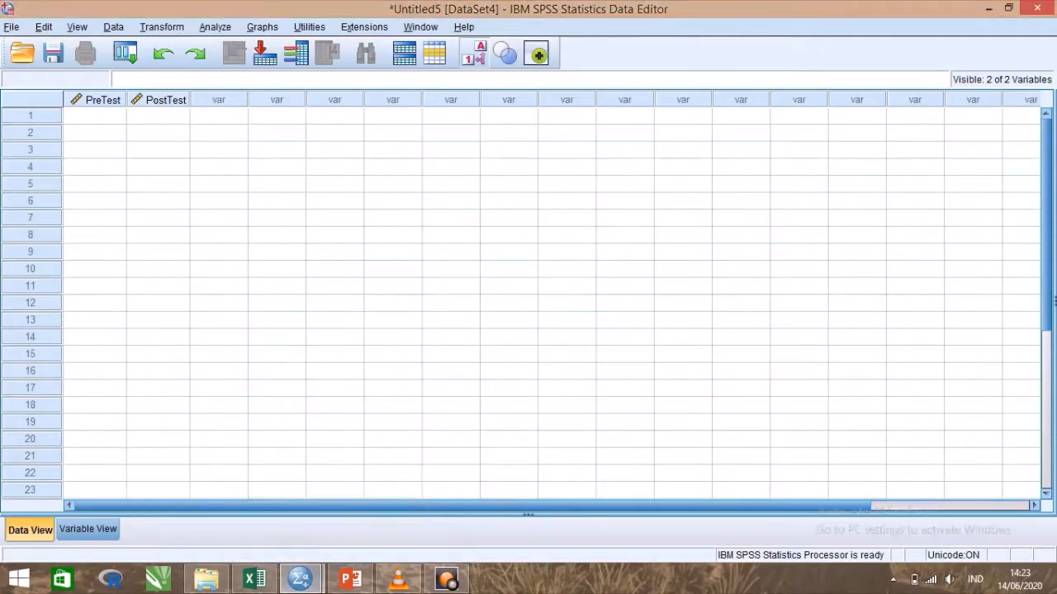
pyautogui.click(95, 116)
pyautogui.rightClick(99, 116)
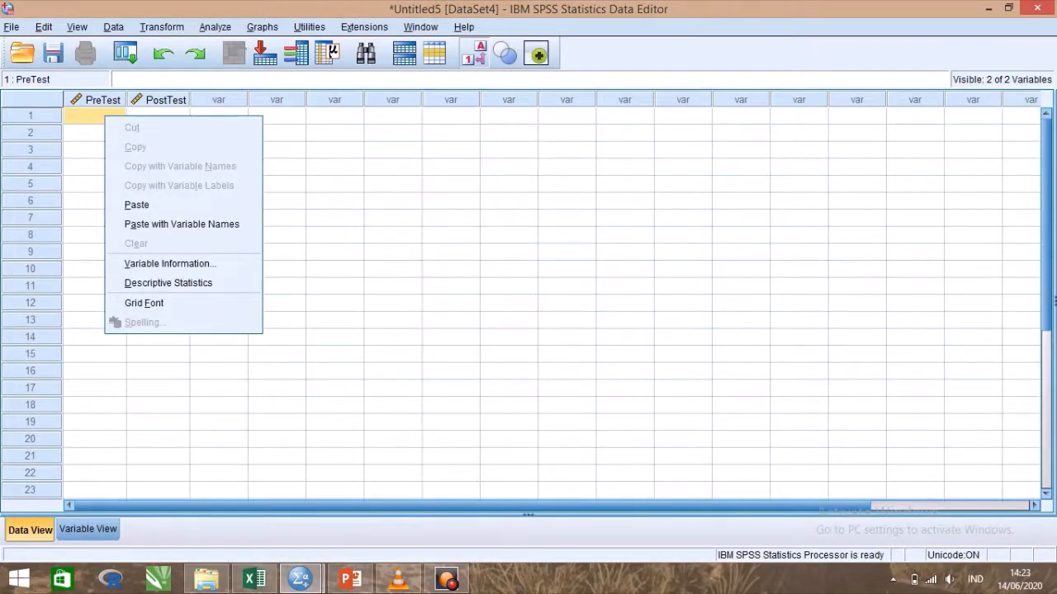
pyautogui.click(132, 203)
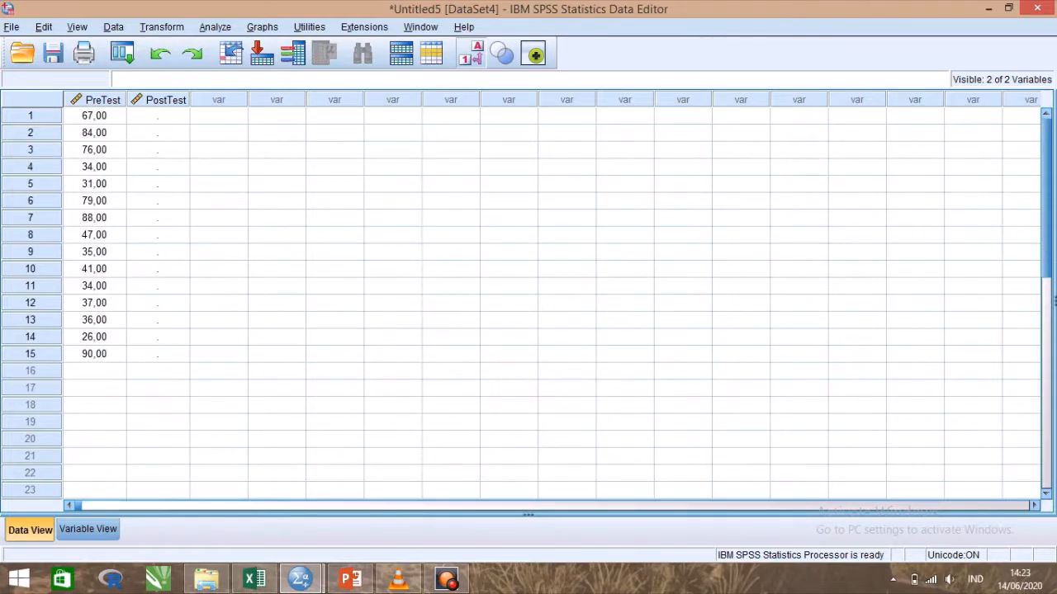
# Step: Switch to Excel and copy the Post test scores of samples A to O
pyautogui.click(255, 580)
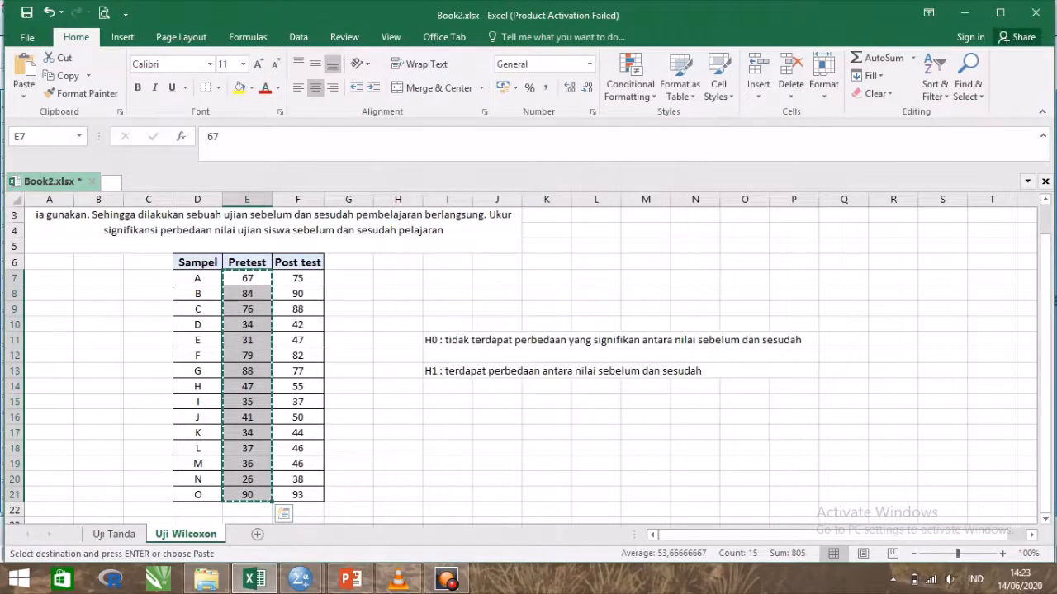
pyautogui.moveTo(297, 278); pyautogui.dragTo(297, 495)
pyautogui.rightClick(296, 454)
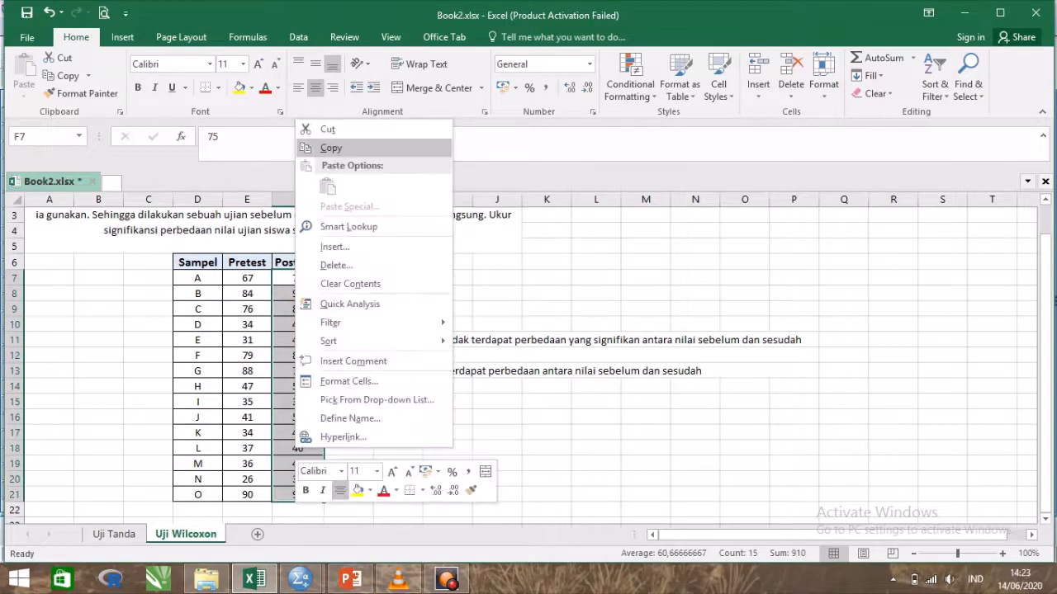
pyautogui.click(330, 147)
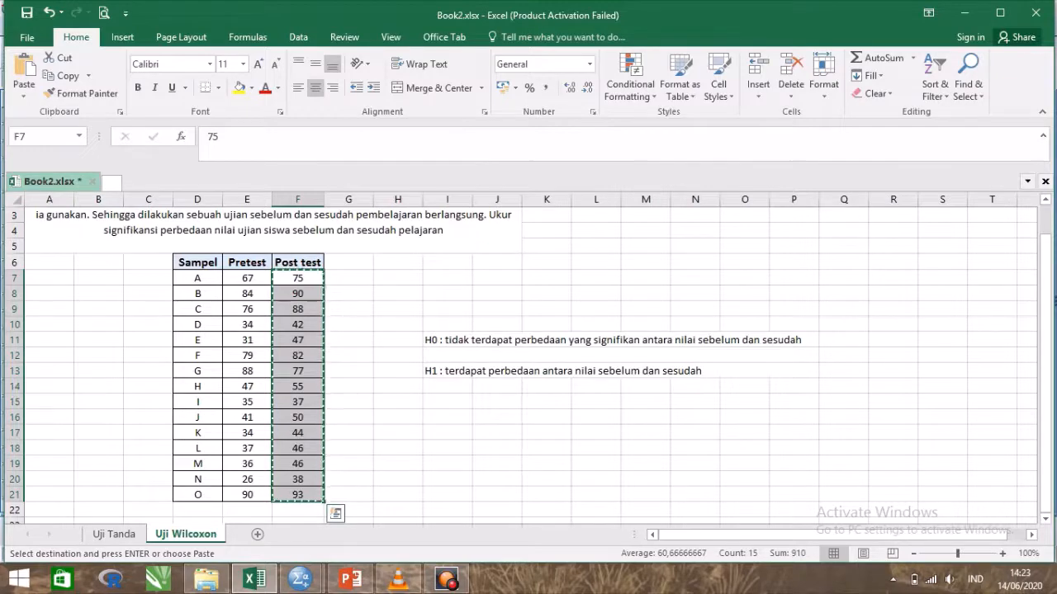
# Step: Return to the SPSS Data Editor and paste the copied scores into the PostTest column from row 1
pyautogui.moveTo(301, 582)
pyautogui.click(217, 495)
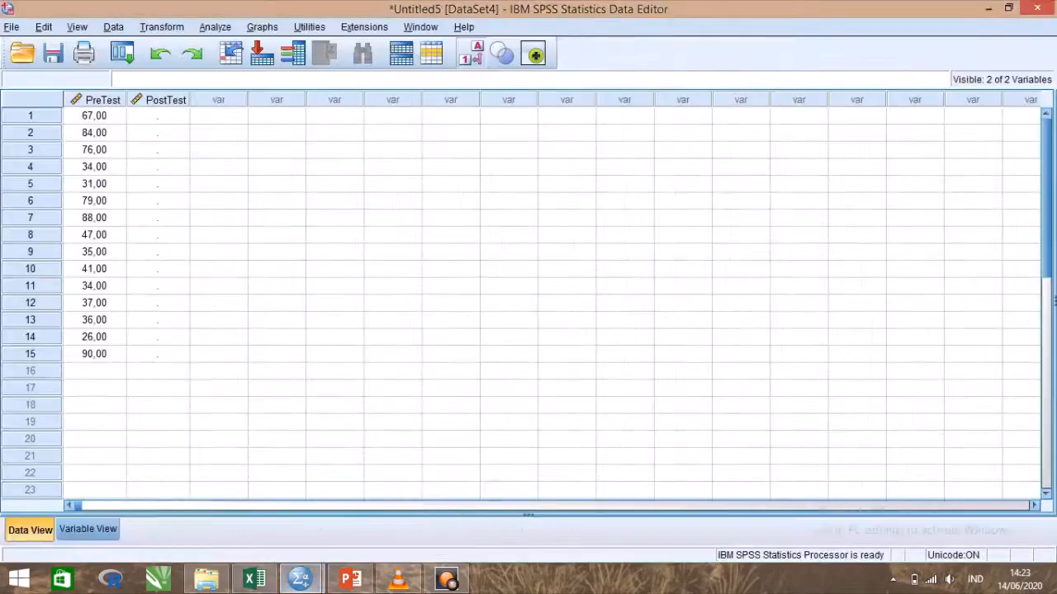
pyautogui.click(158, 116)
pyautogui.rightClick(161, 117)
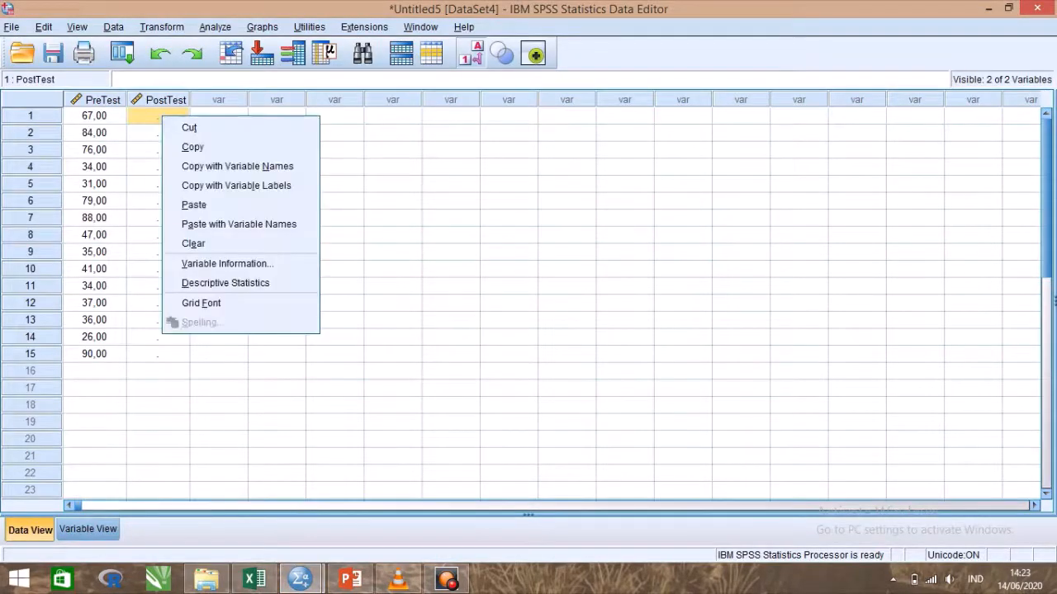
pyautogui.click(194, 205)
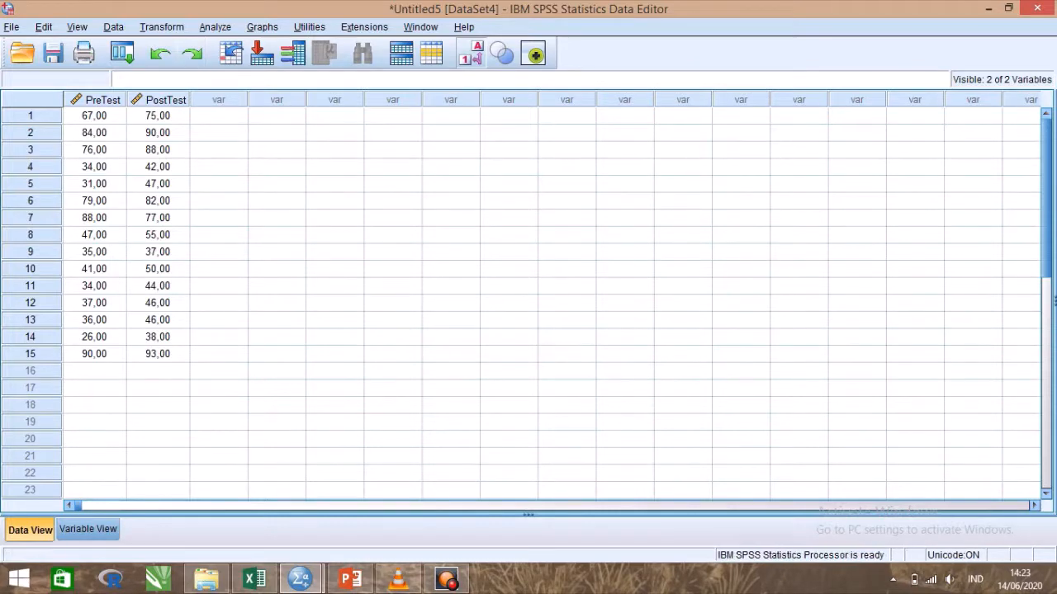
# Step: Compute a new variable Diff with the numeric expression PreTest - PostTest
pyautogui.hotkey('alt', 't')
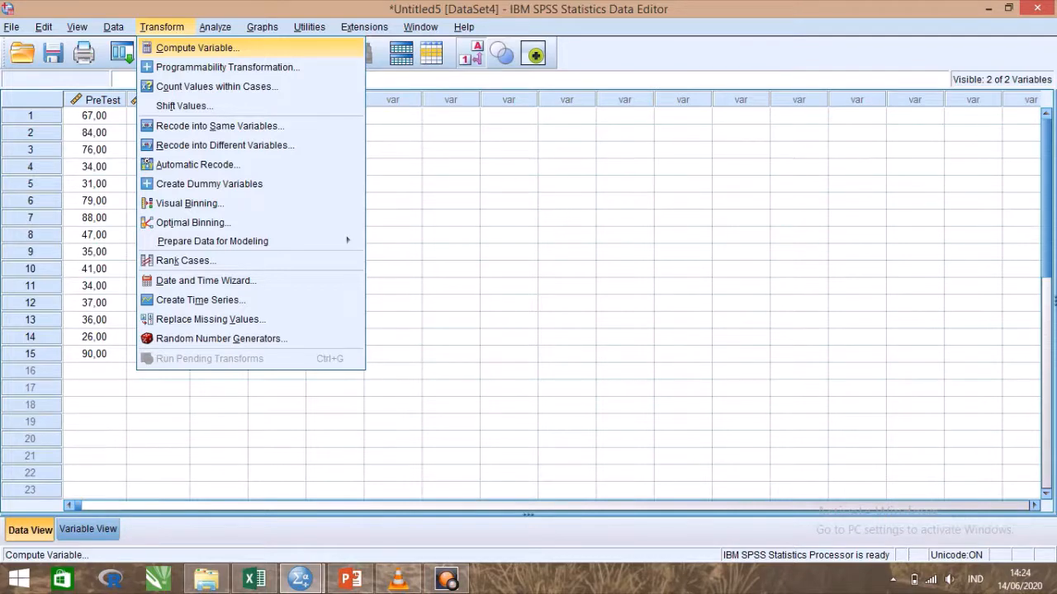
pyautogui.click(197, 47)
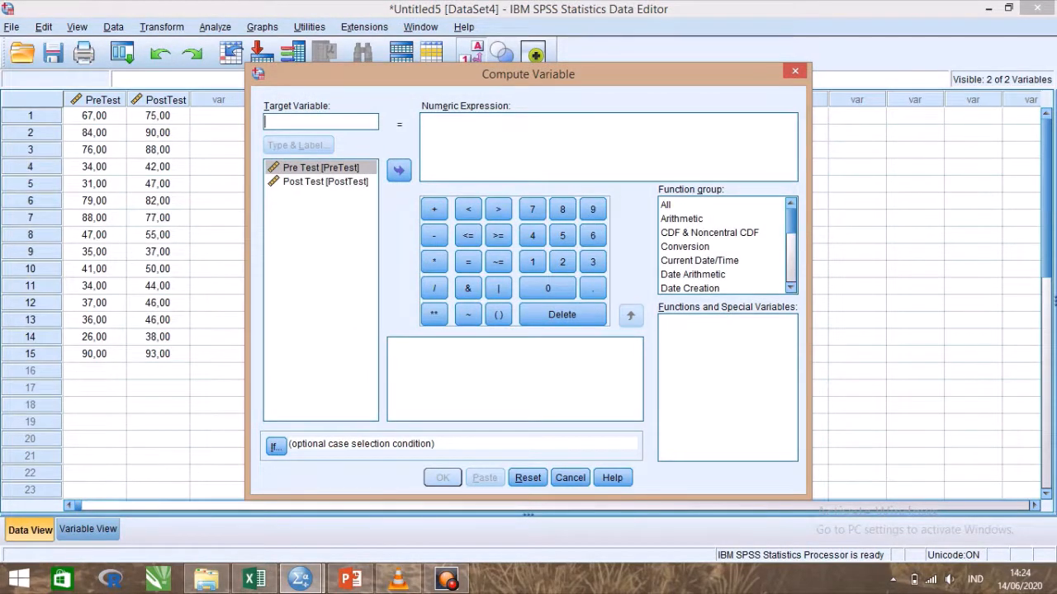
pyautogui.write('Diff')
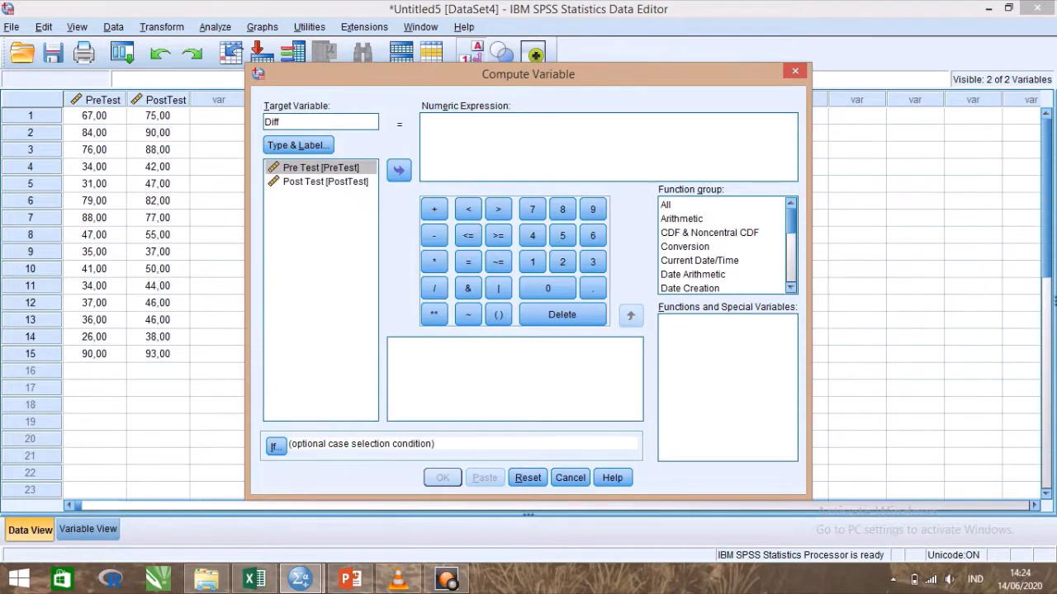
pyautogui.click(423, 121)
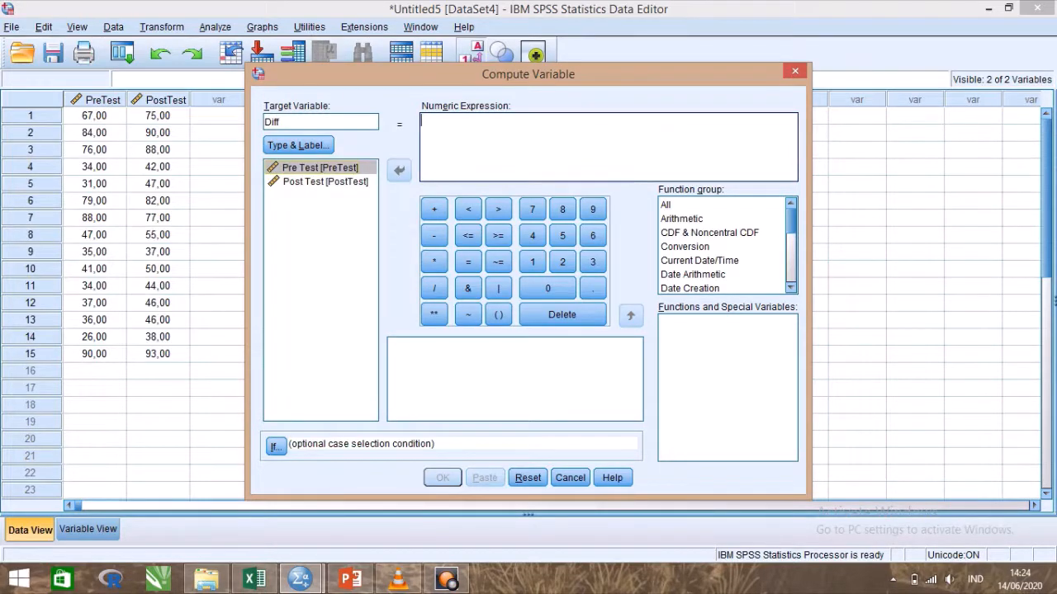
pyautogui.write('PreTest')
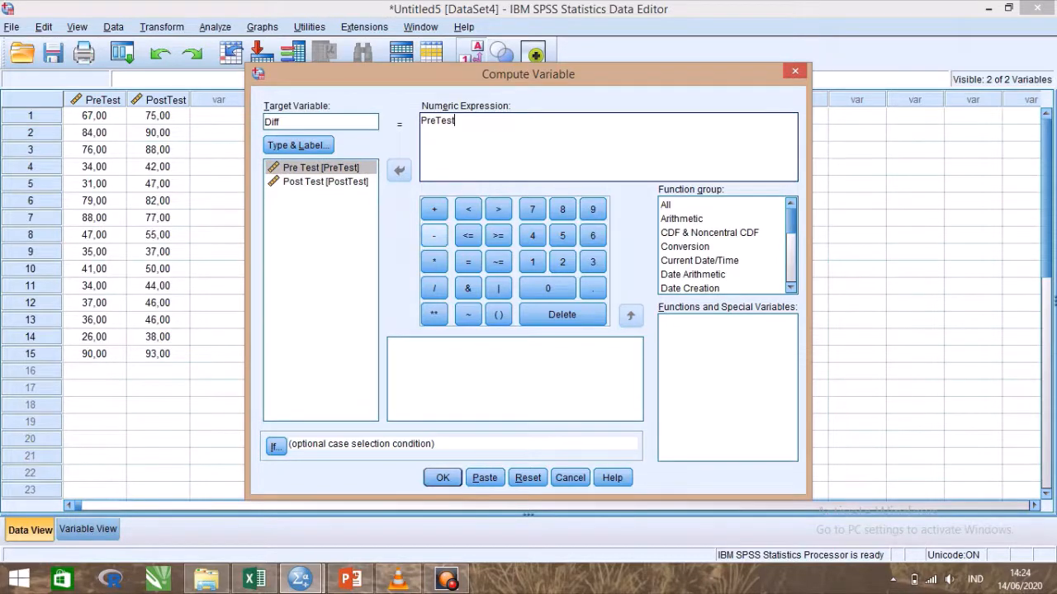
pyautogui.click(435, 236)
pyautogui.click(325, 181)
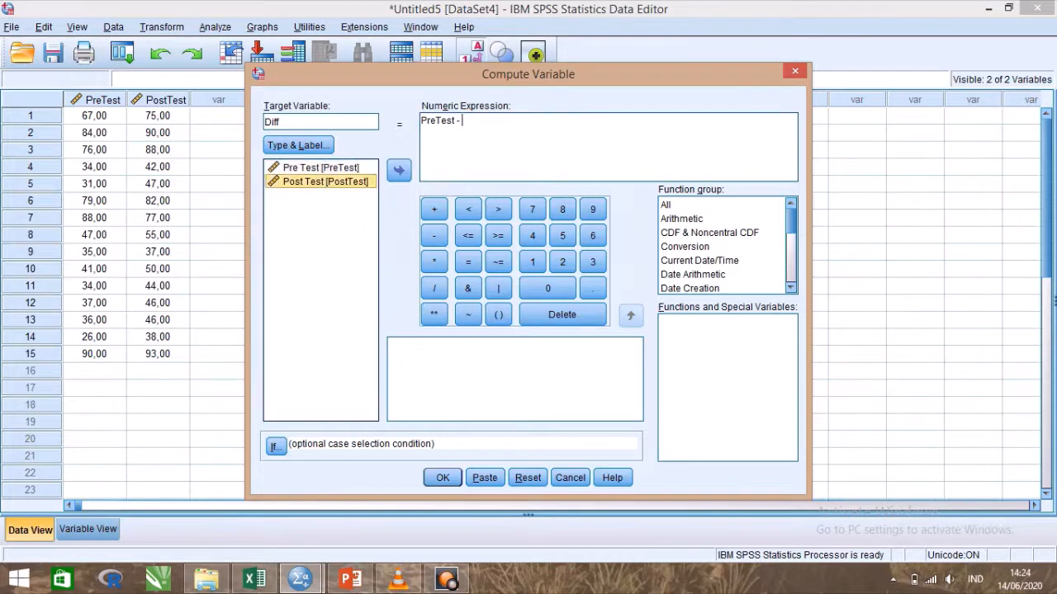
pyautogui.click(399, 170)
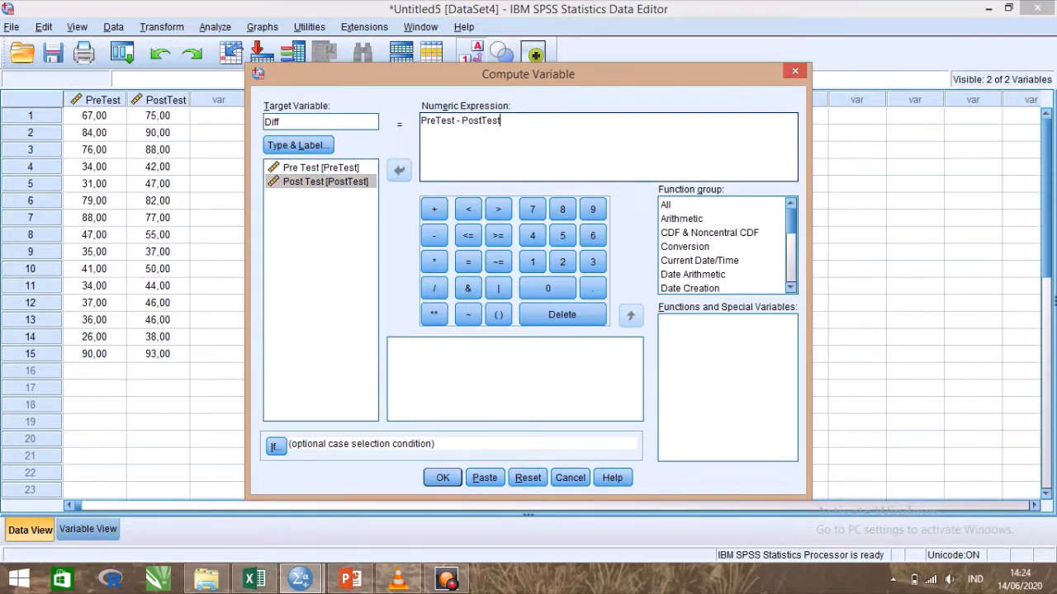
pyautogui.click(442, 477)
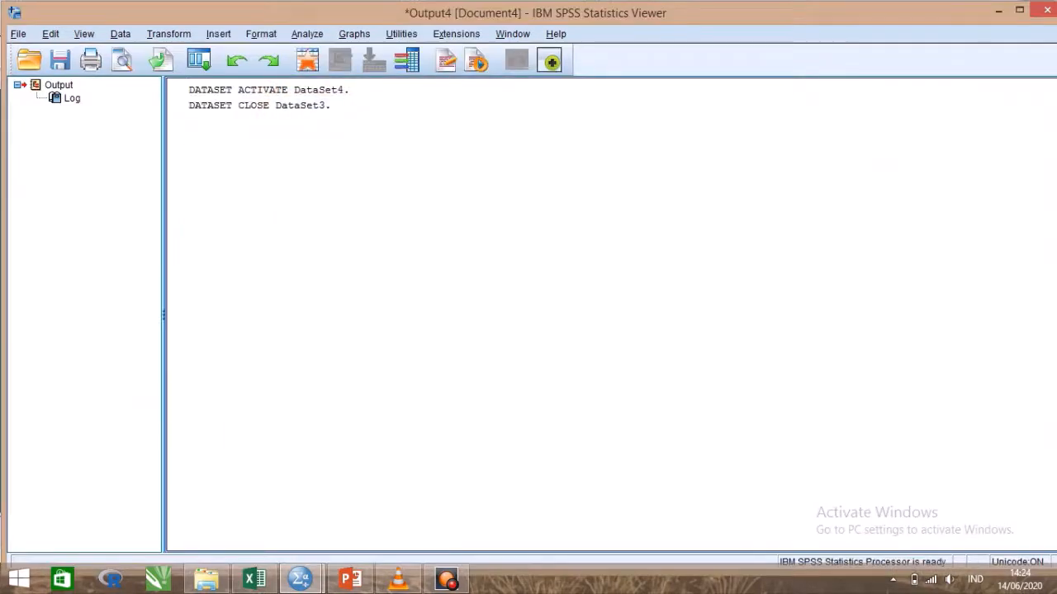
# Step: Return to the Data Editor and set up an Explore analysis with Diff in the dependent list
pyautogui.moveTo(301, 580)
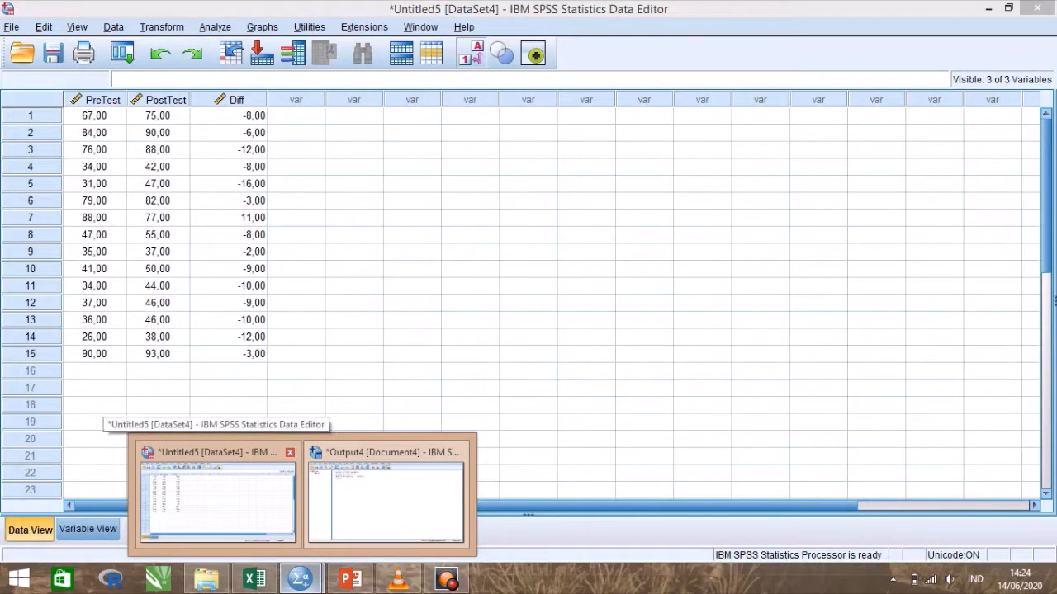
pyautogui.click(217, 495)
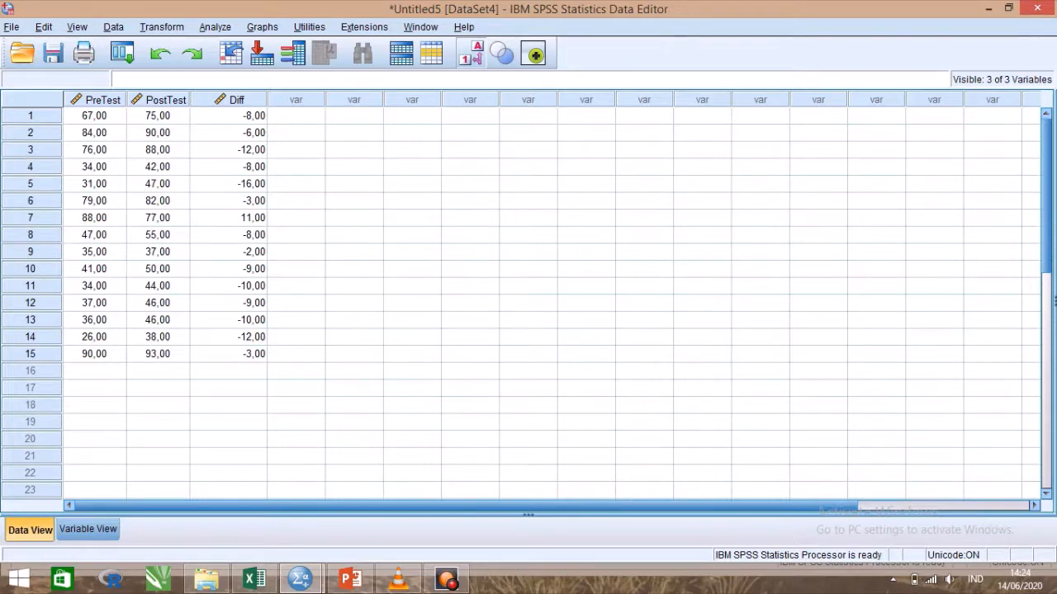
pyautogui.click(215, 28)
pyautogui.moveTo(261, 64)
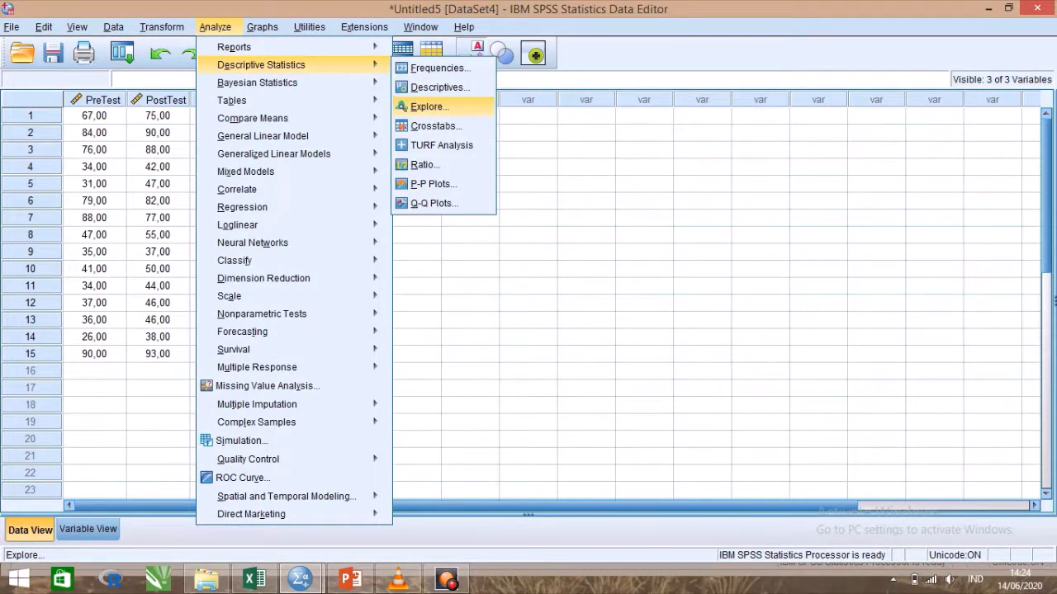
pyautogui.click(431, 106)
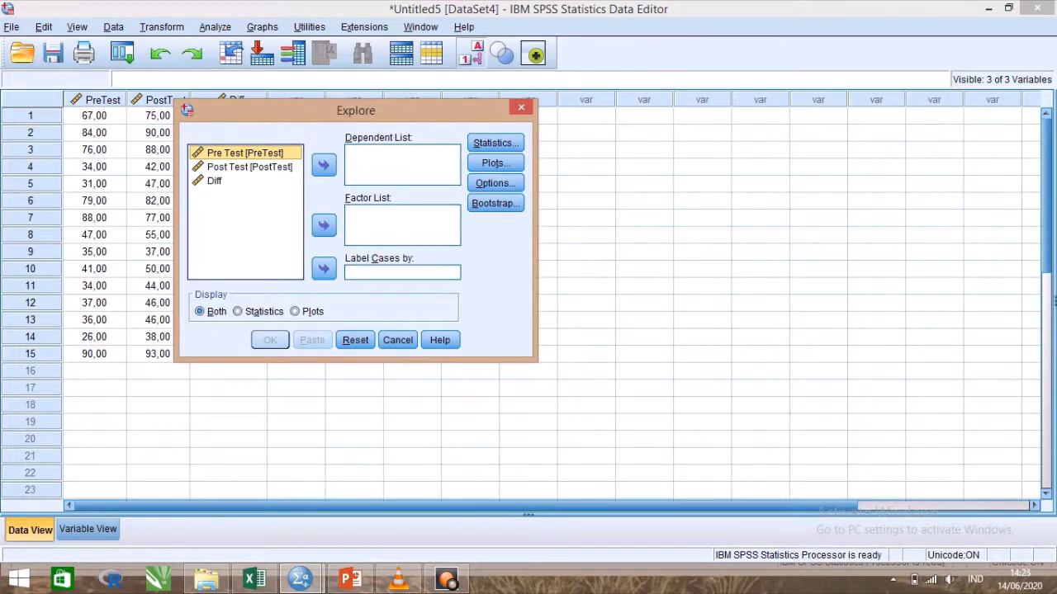
pyautogui.click(215, 181)
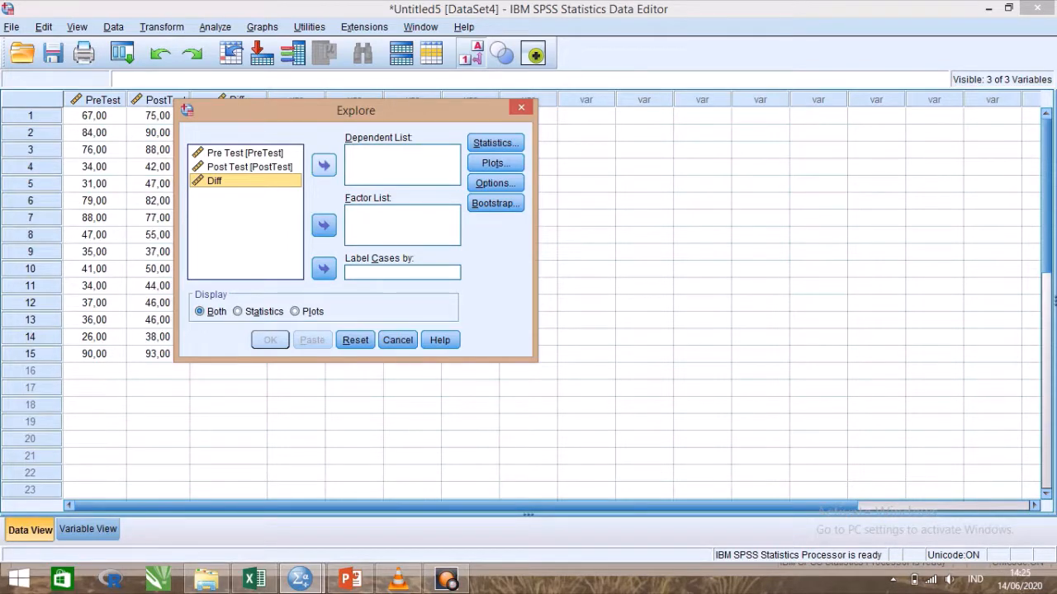
pyautogui.click(323, 165)
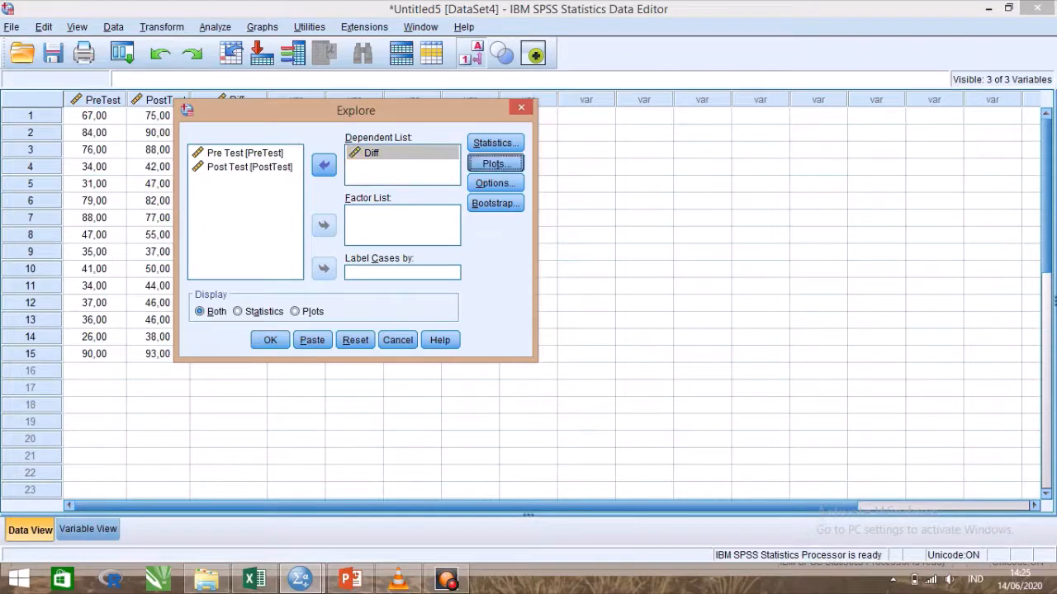
# Step: Enable normality plots with tests, disable the stem-and-leaf plot, and run Explore to view the Tests of Normality table
pyautogui.click(495, 162)
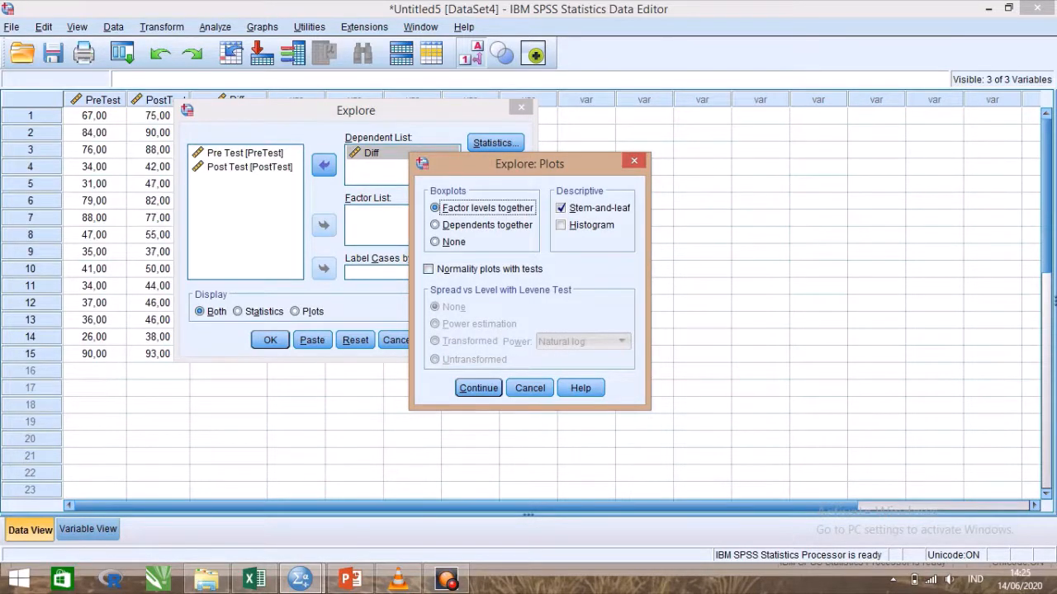
pyautogui.click(428, 269)
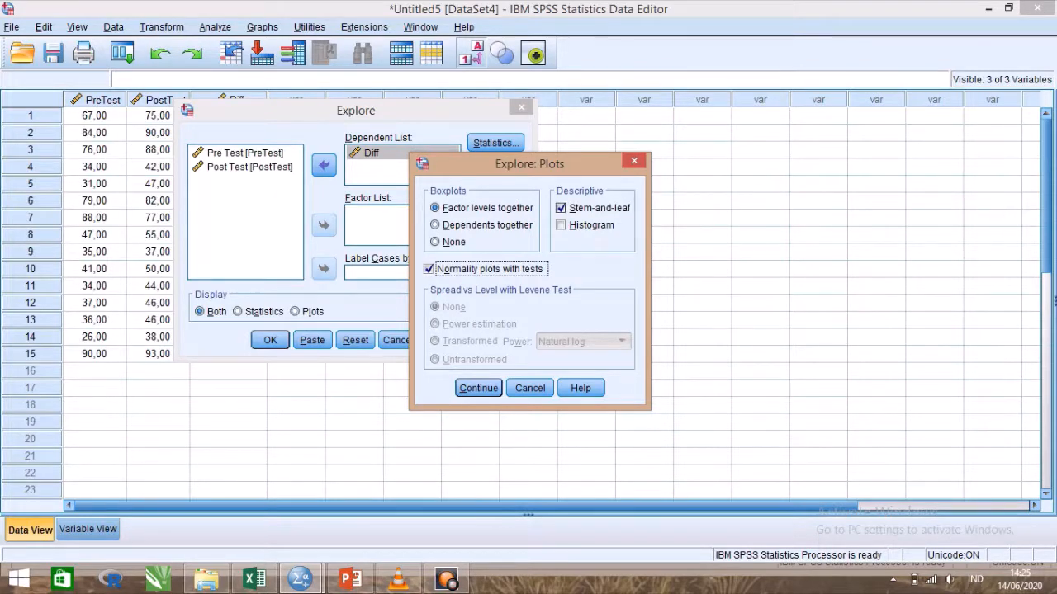
pyautogui.click(561, 208)
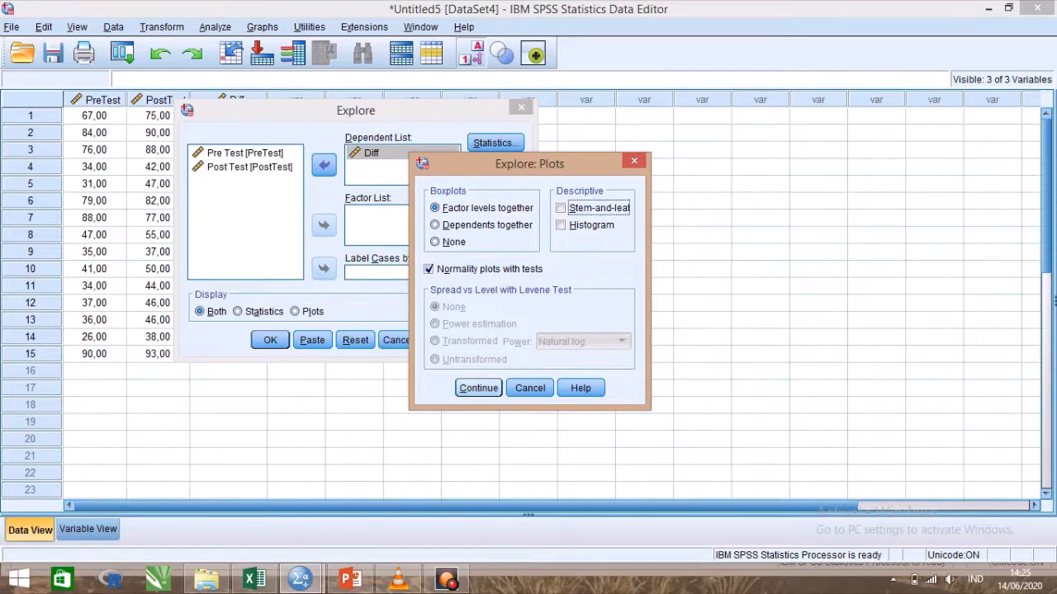
pyautogui.press('Return')
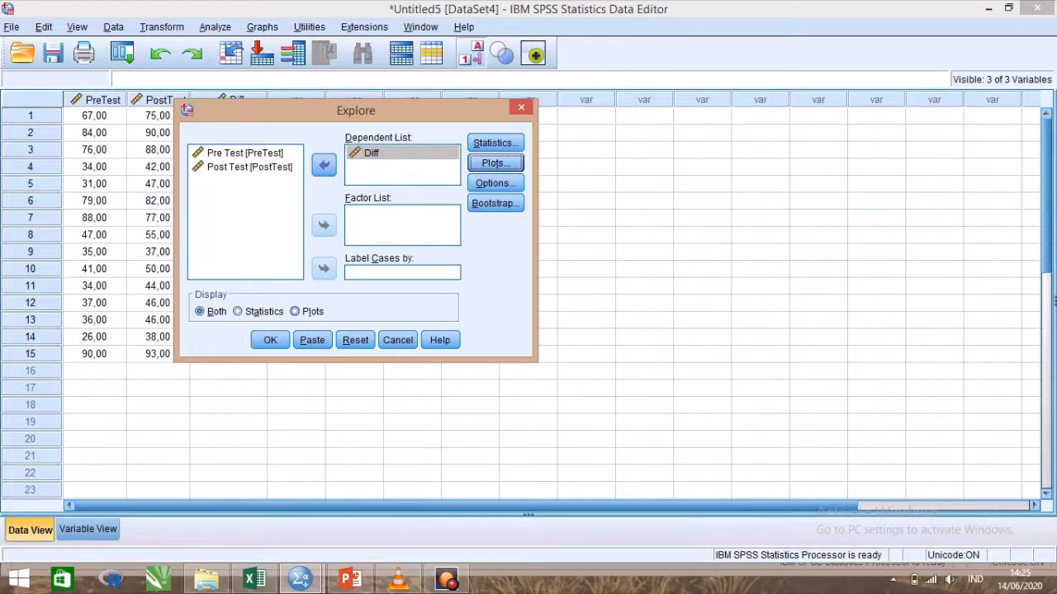
pyautogui.click(270, 340)
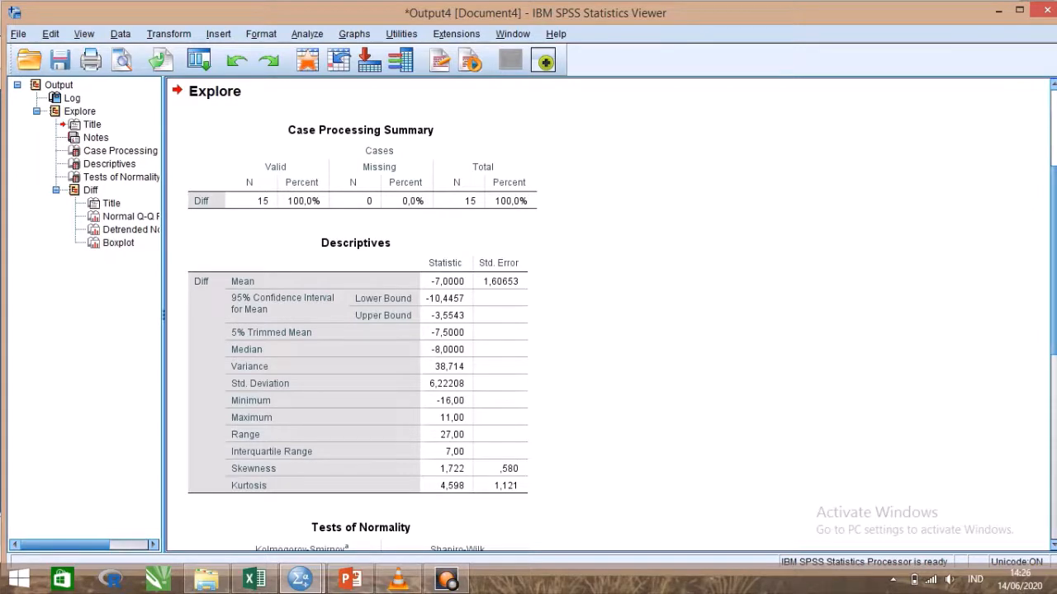
pyautogui.scroll(-3, 528, 314)
pyautogui.scroll(-2, 529, 314)
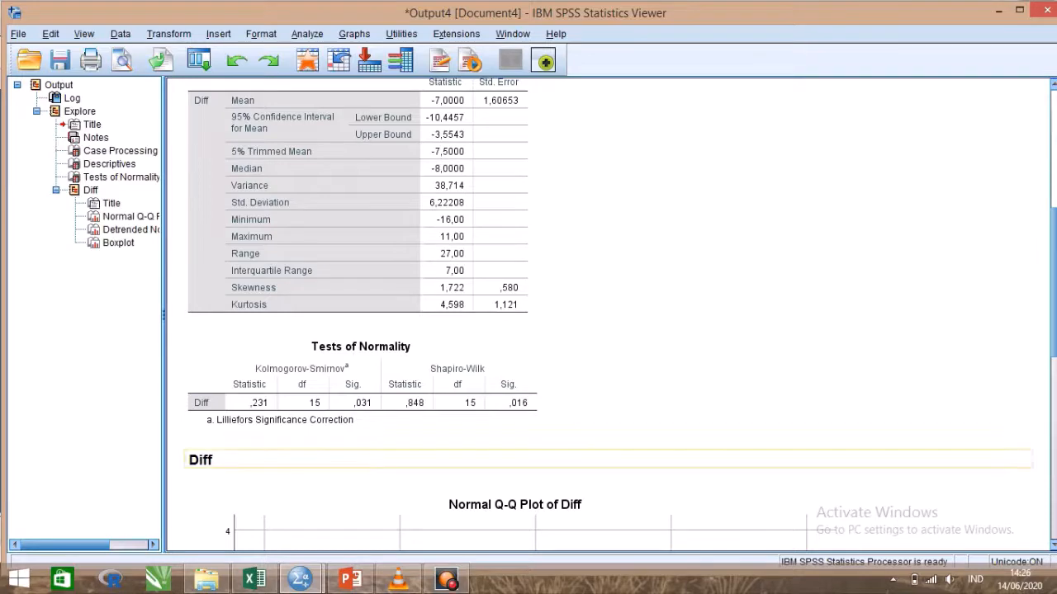
# Step: Return to the Data Editor and set up a legacy 2 Related Samples test pairing Pre Test with Post Test
pyautogui.moveTo(300, 578)
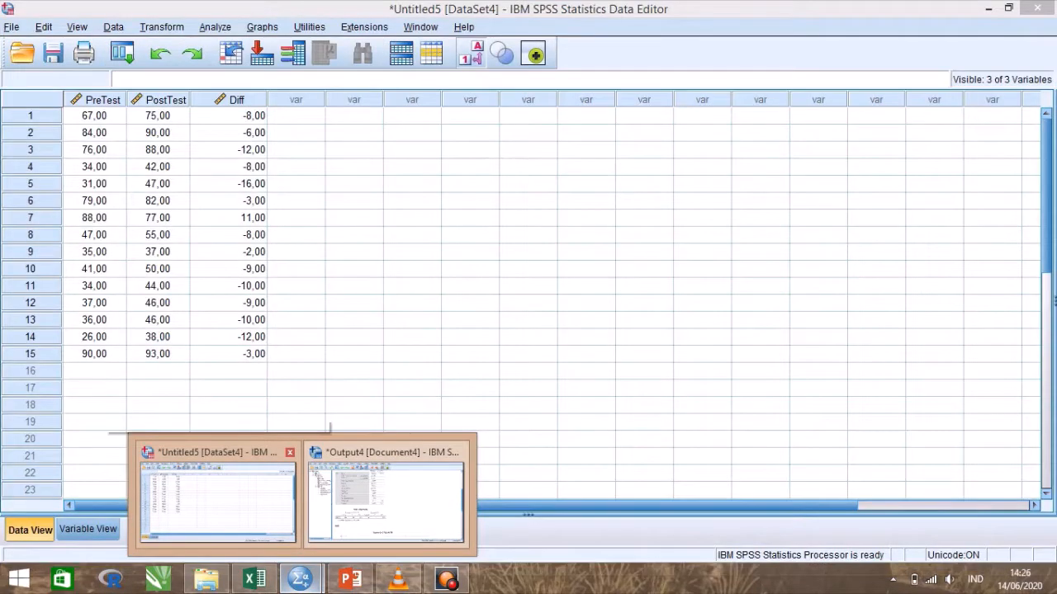
pyautogui.click(217, 499)
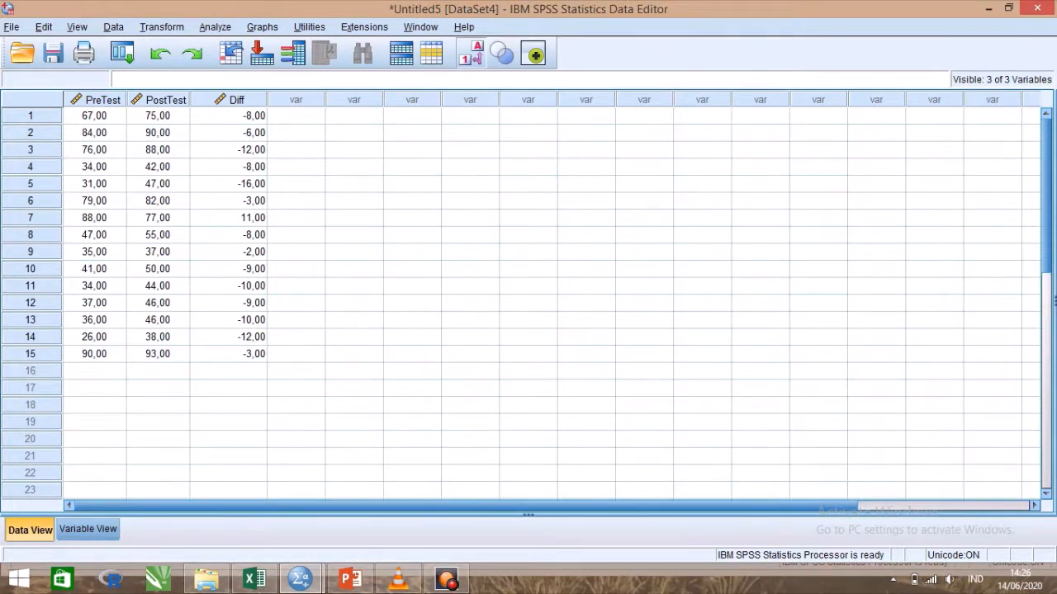
pyautogui.click(215, 27)
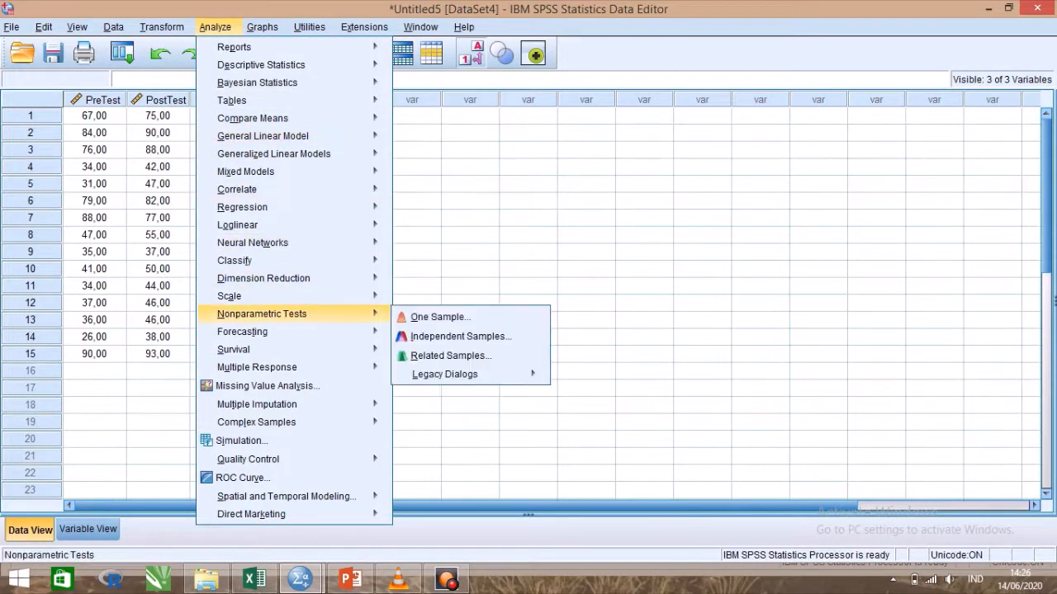
pyautogui.moveTo(262, 313)
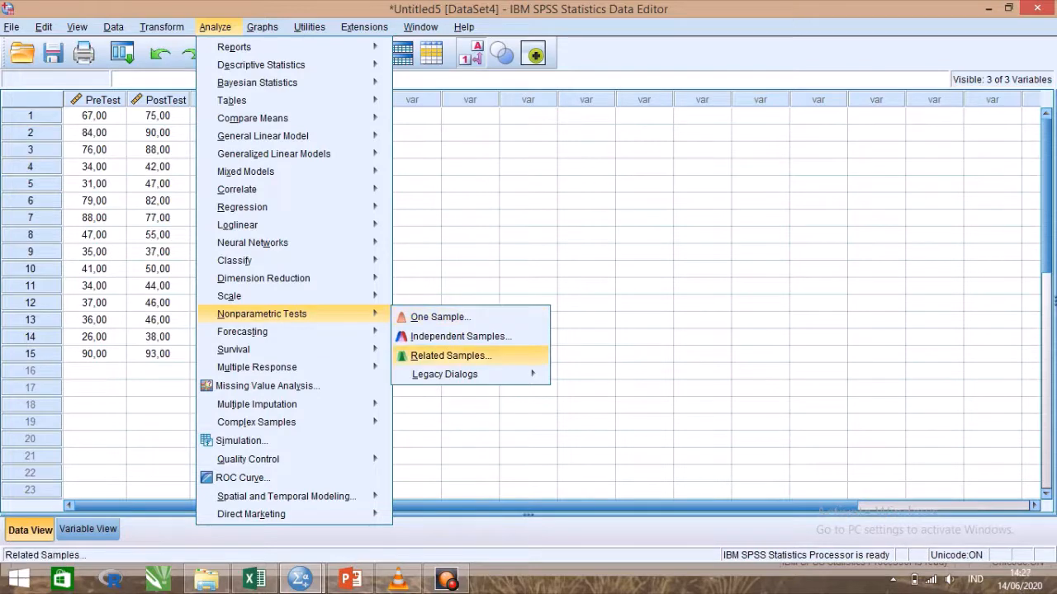
pyautogui.moveTo(444, 374)
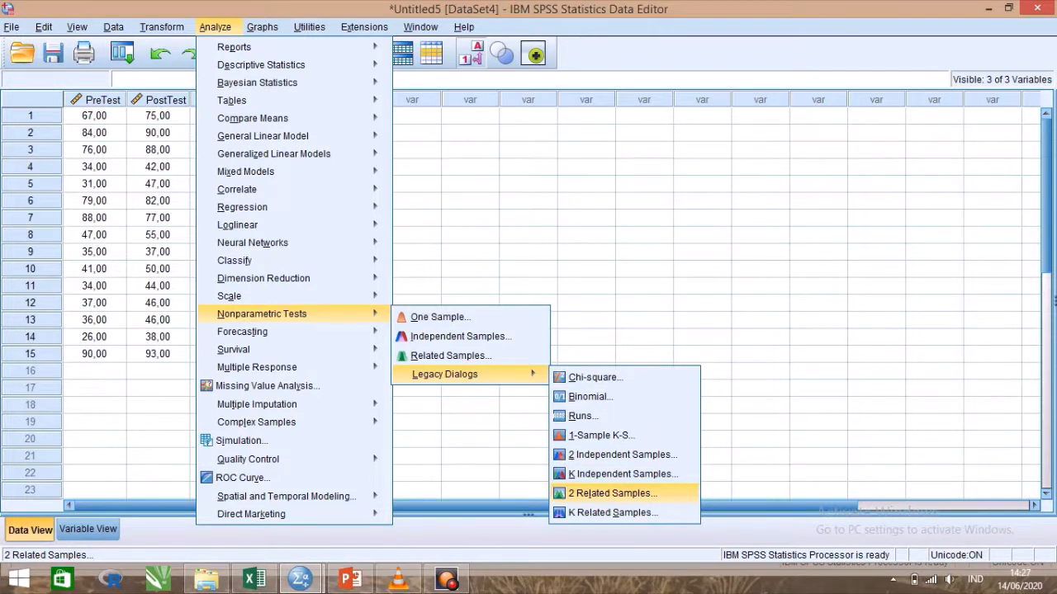
pyautogui.click(611, 493)
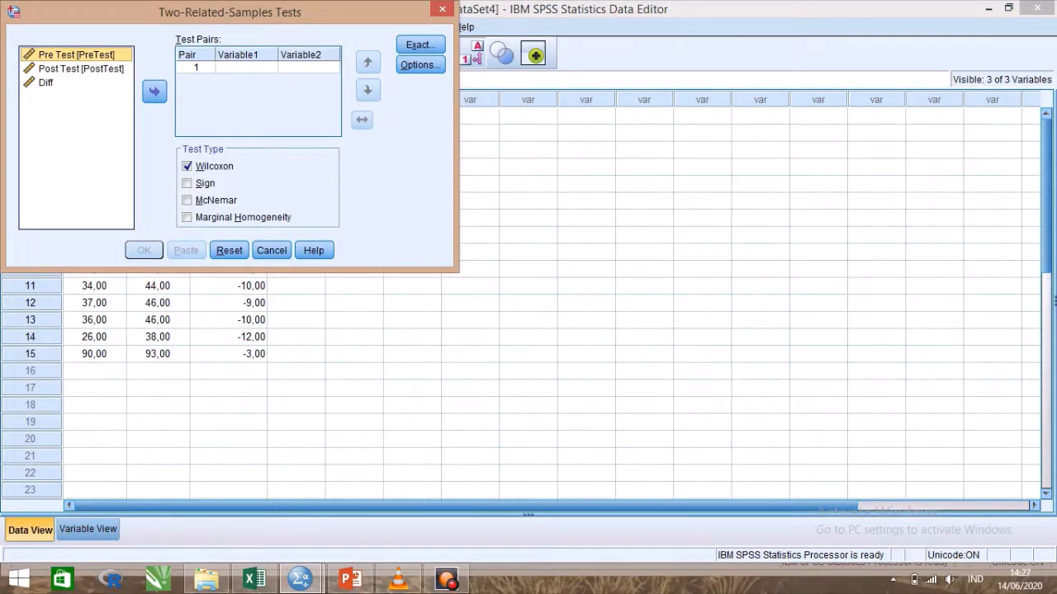
pyautogui.click(154, 92)
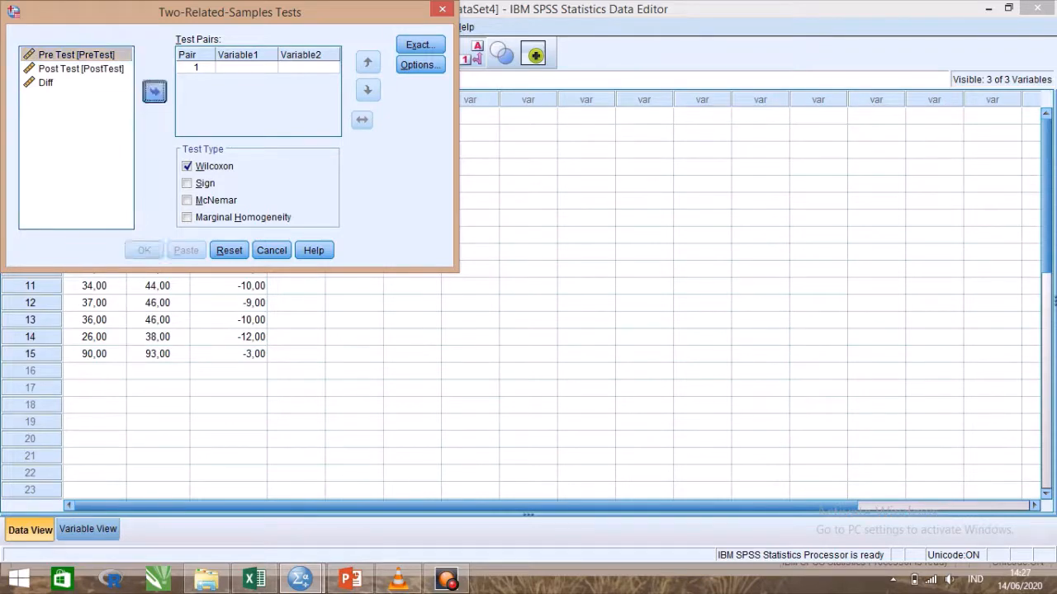
pyautogui.click(81, 69)
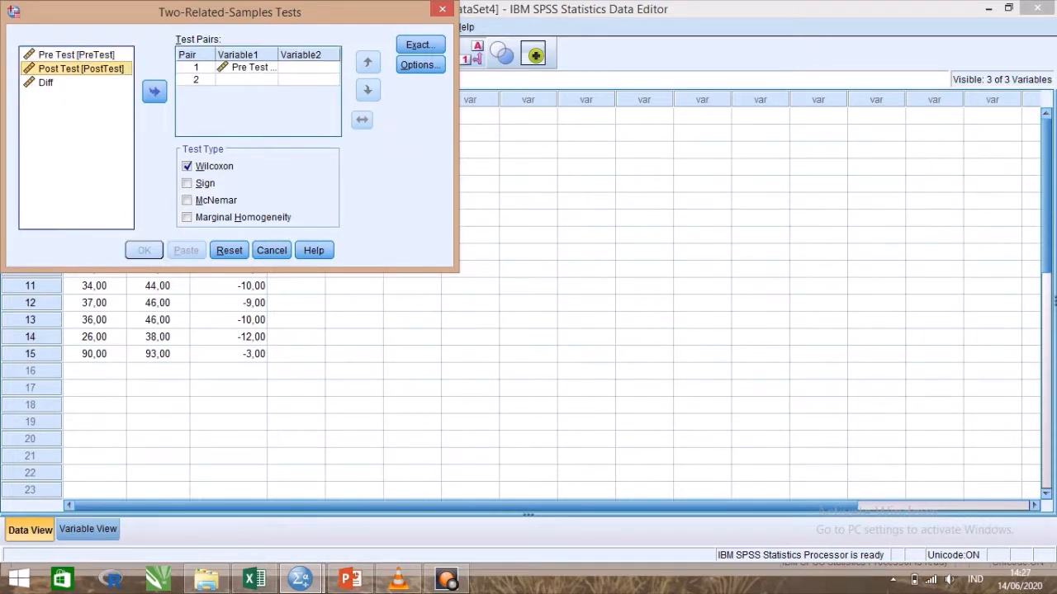
pyautogui.click(155, 92)
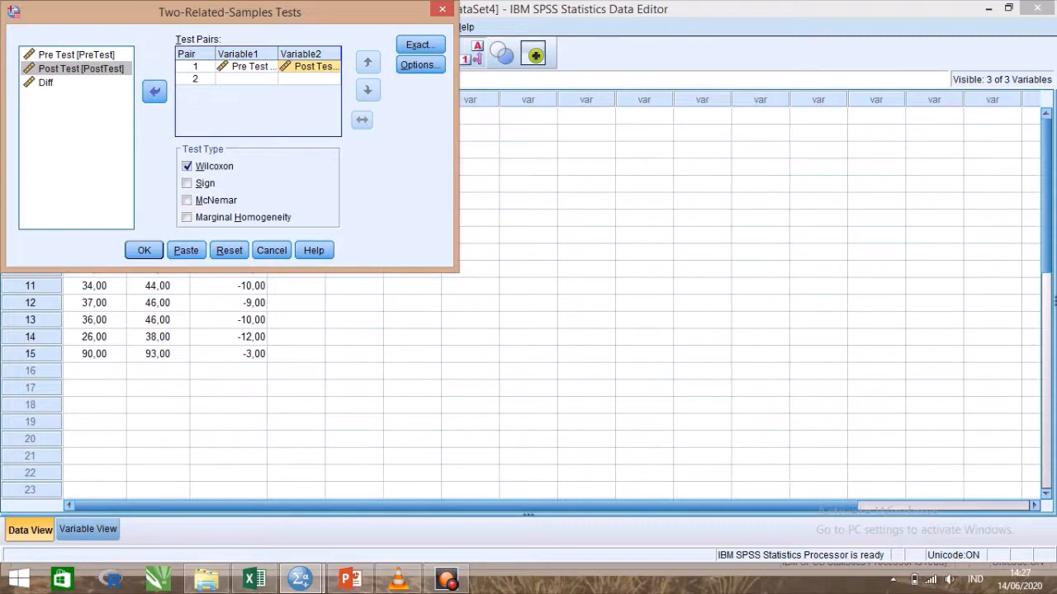
# Step: Add Descriptive statistics, run the Wilcoxon test, and view its Ranks and Test Statistics tables
pyautogui.click(420, 64)
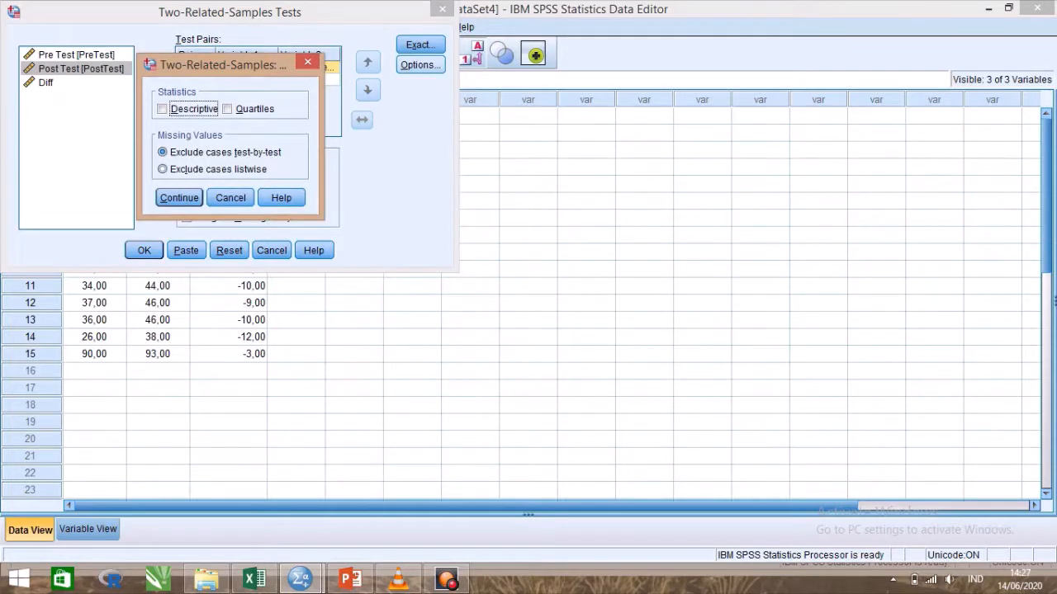
pyautogui.press('space')
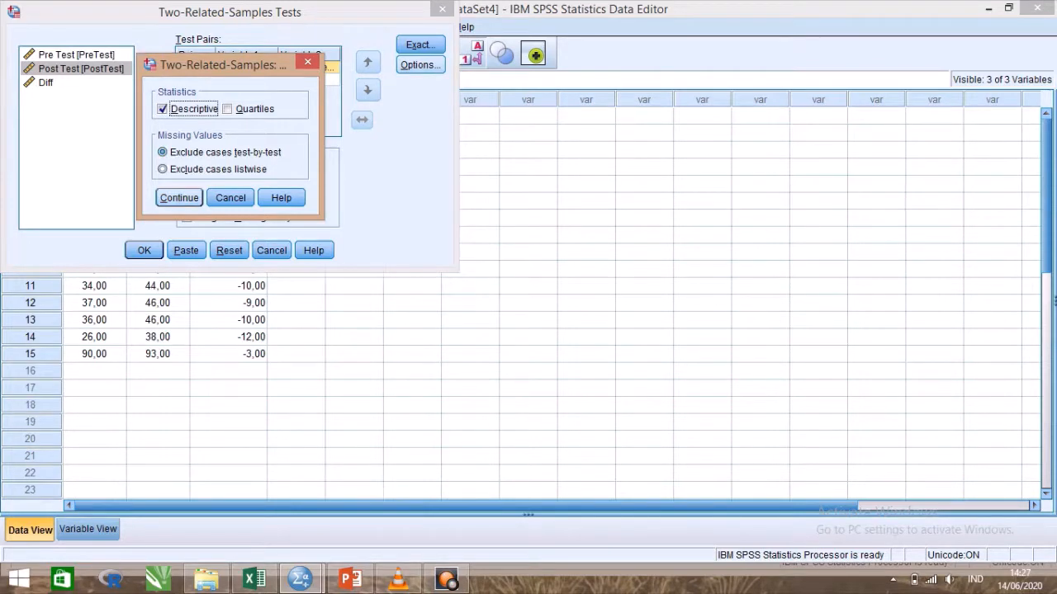
pyautogui.press('Return')
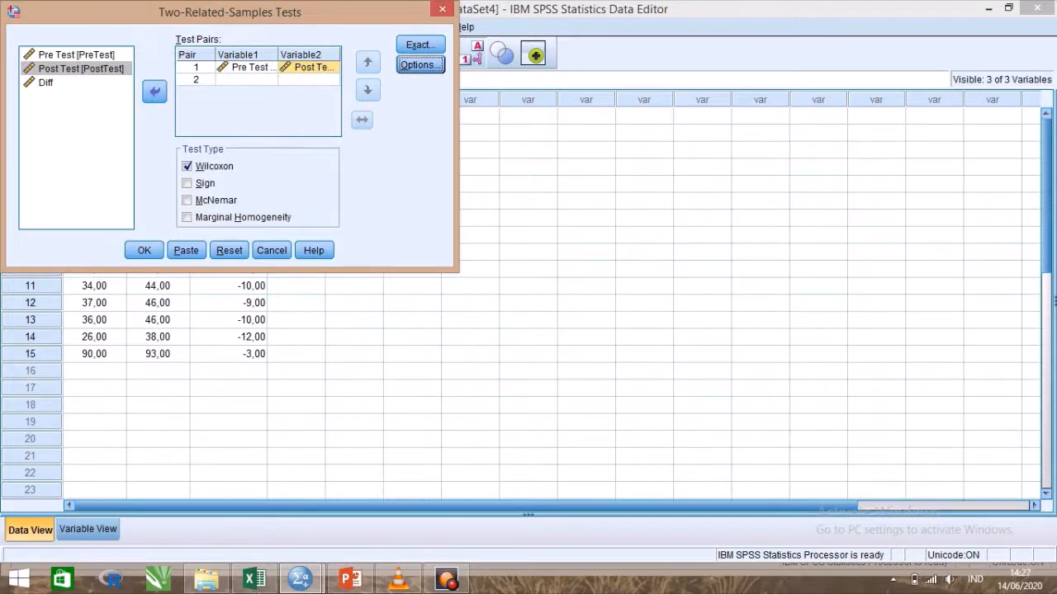
pyautogui.press('Return')
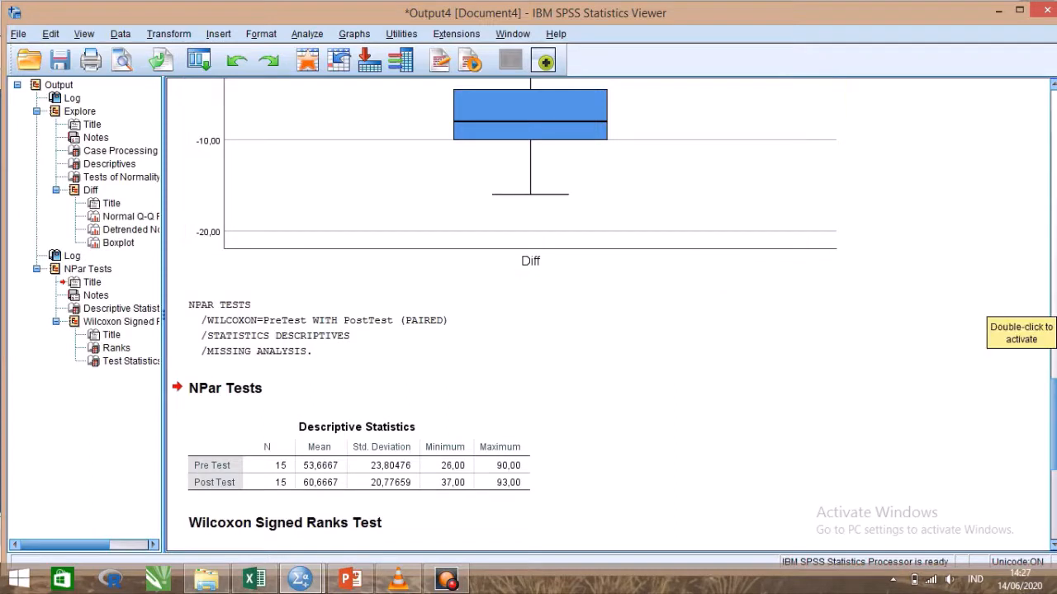
pyautogui.scroll(-2, 528, 313)
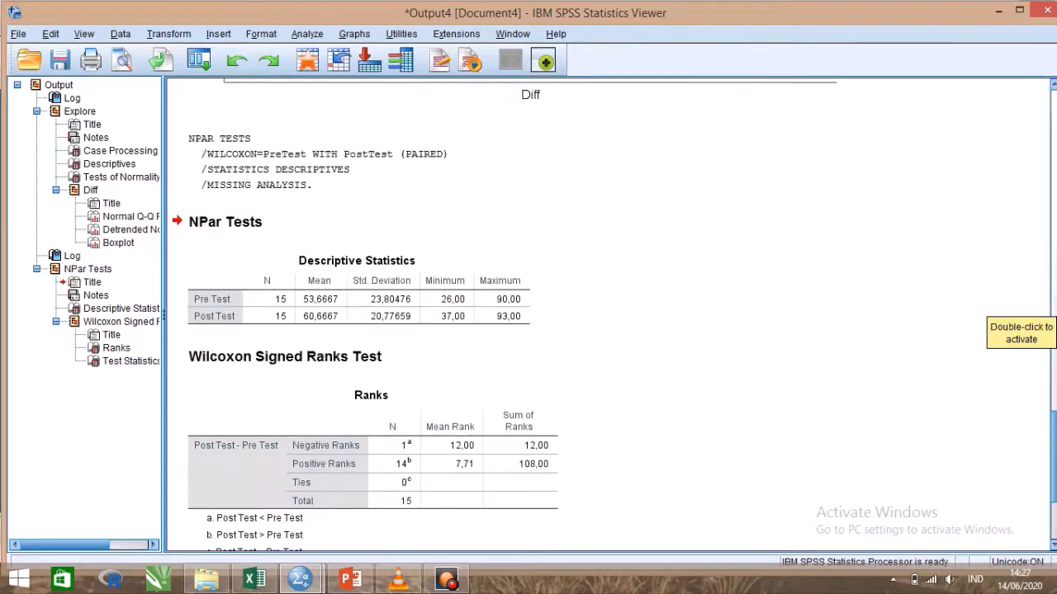
pyautogui.scroll(-3, 528, 313)
pyautogui.scroll(-2, 529, 313)
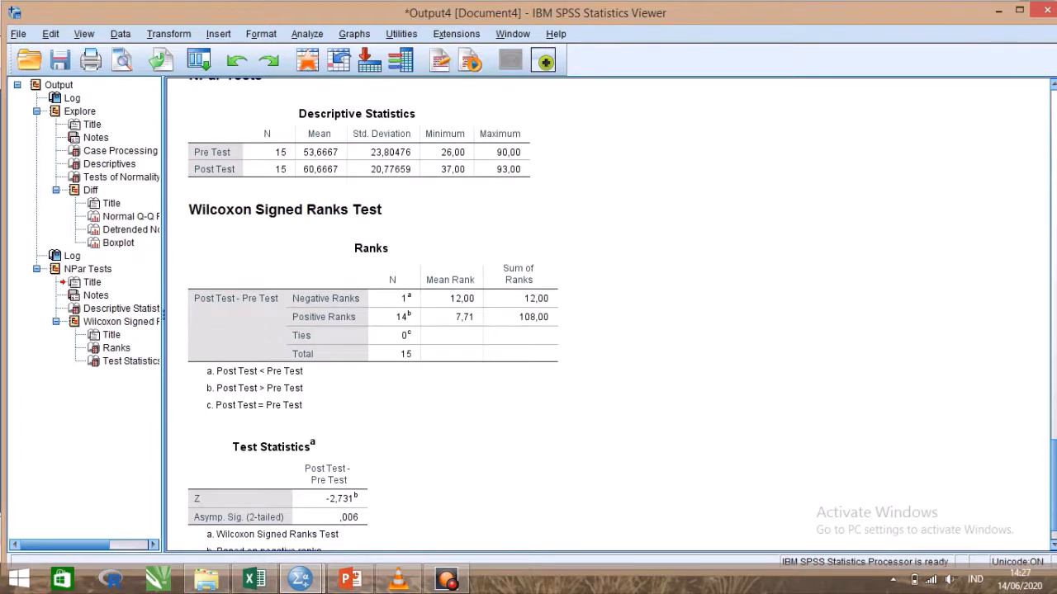
# Step: Examine the full Wilcoxon Ranks and Test Statistics tables, and recall the Two-Related-Samples Tests dialog to review the test setup
pyautogui.scroll(-1, 528, 314)
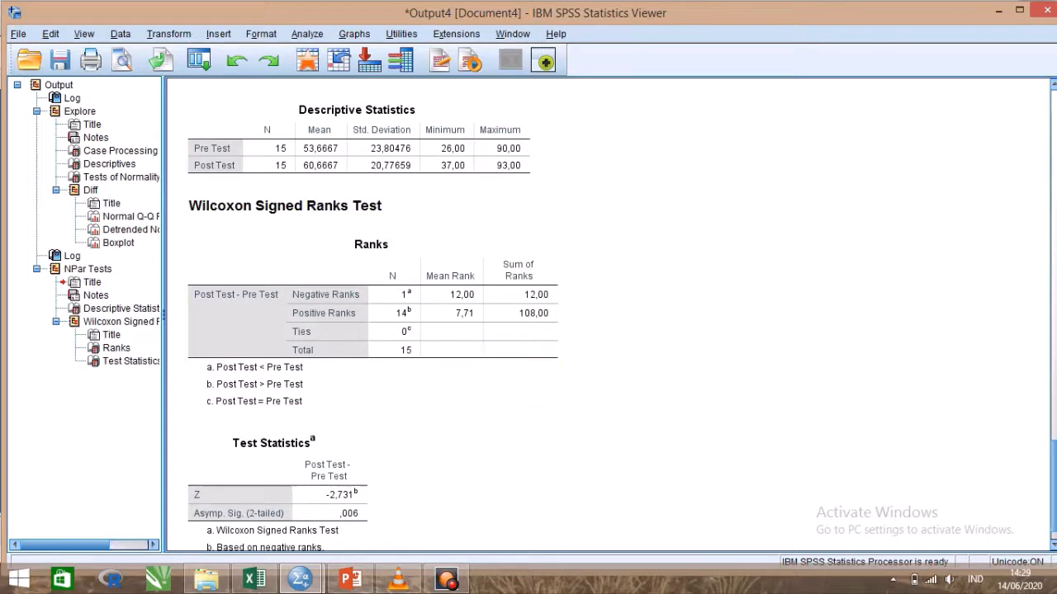
pyautogui.scroll(-2, 611, 319)
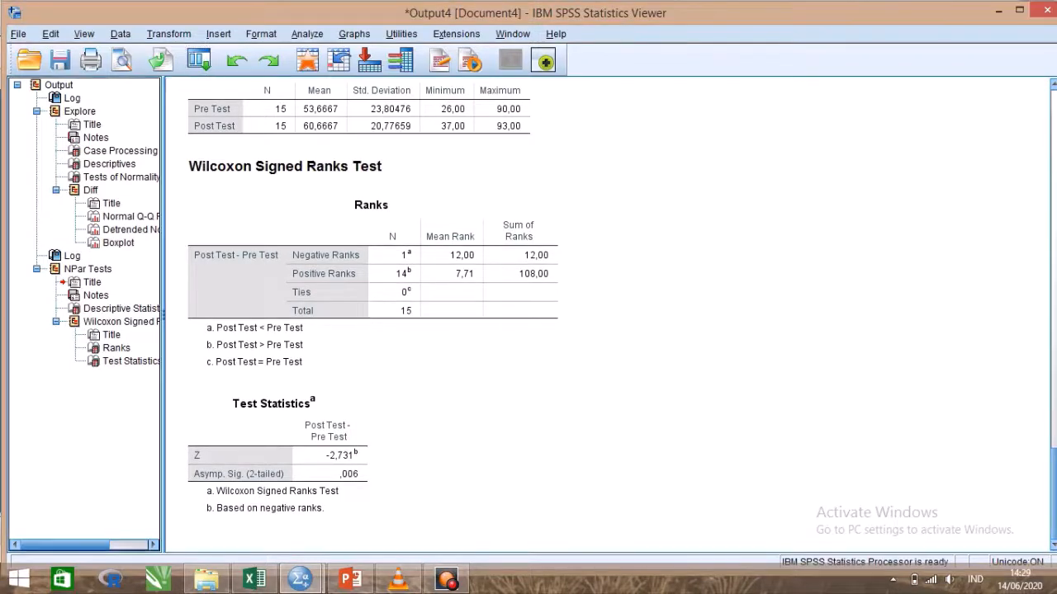
pyautogui.click(199, 60)
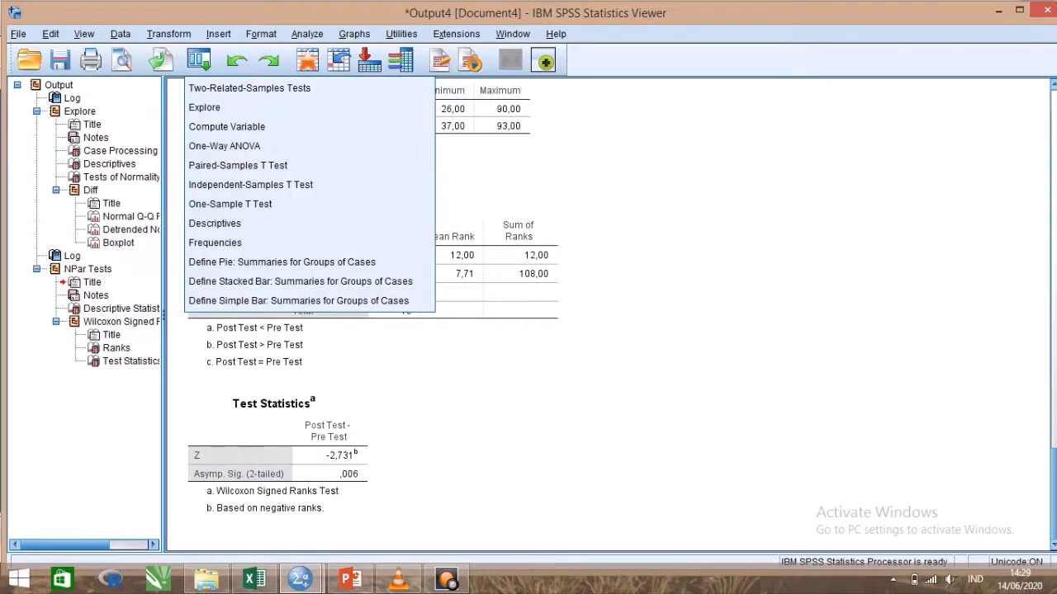
pyautogui.click(249, 88)
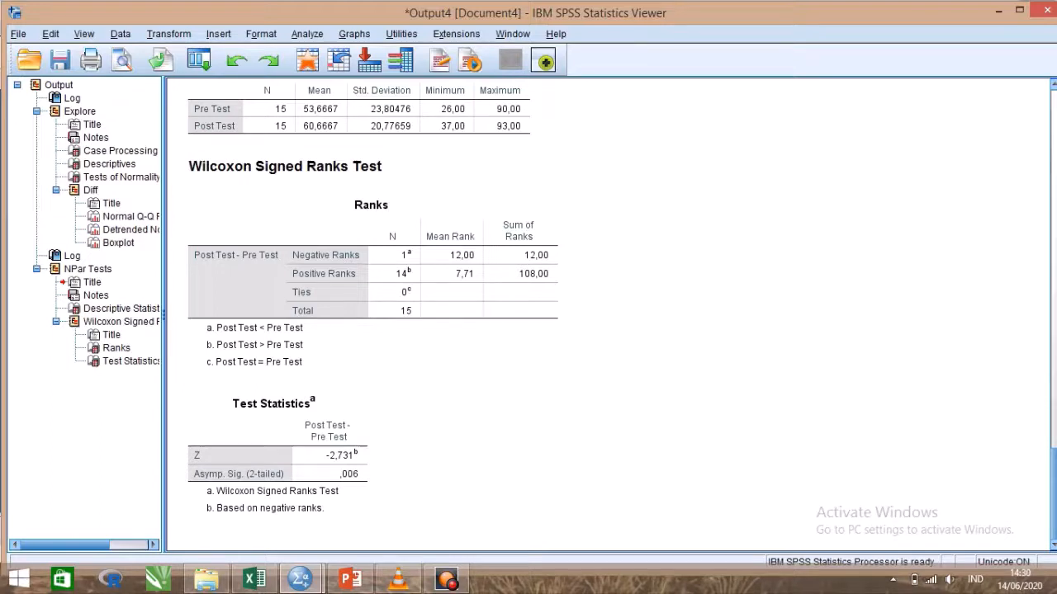
# Step: Switch to the Excel workbook Book2.xlsx, clear the pending copy selection, and review the H0 and H1 hypothesis statements
pyautogui.moveTo(254, 578)
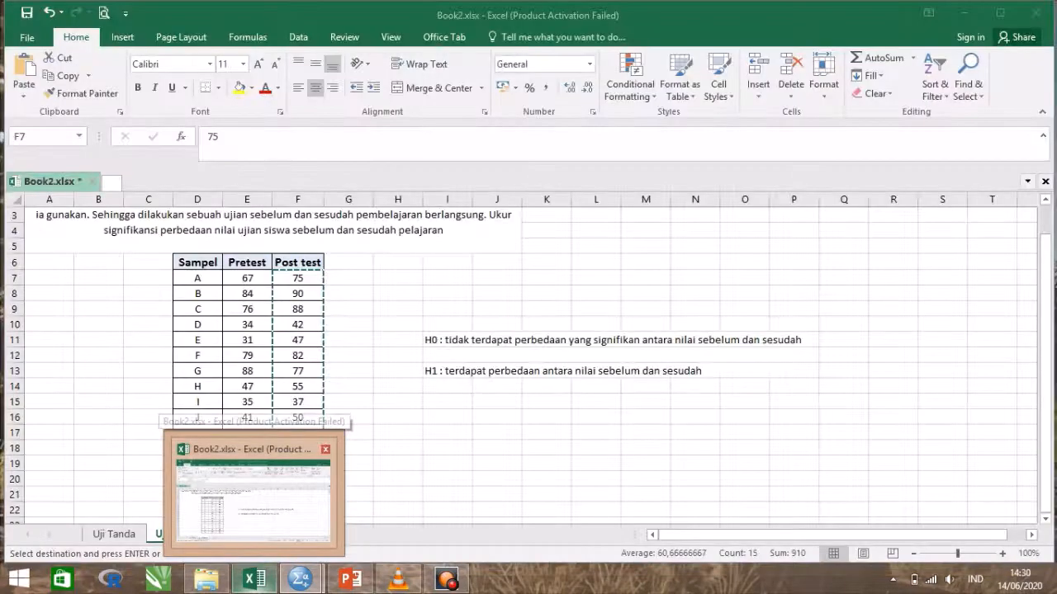
pyautogui.click(253, 495)
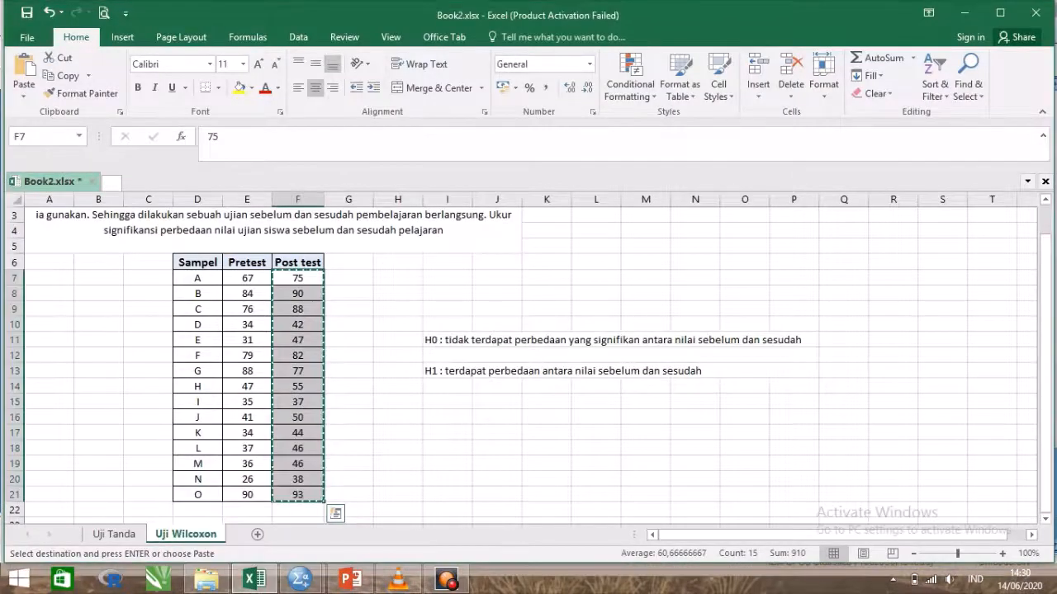
pyautogui.press('Escape')
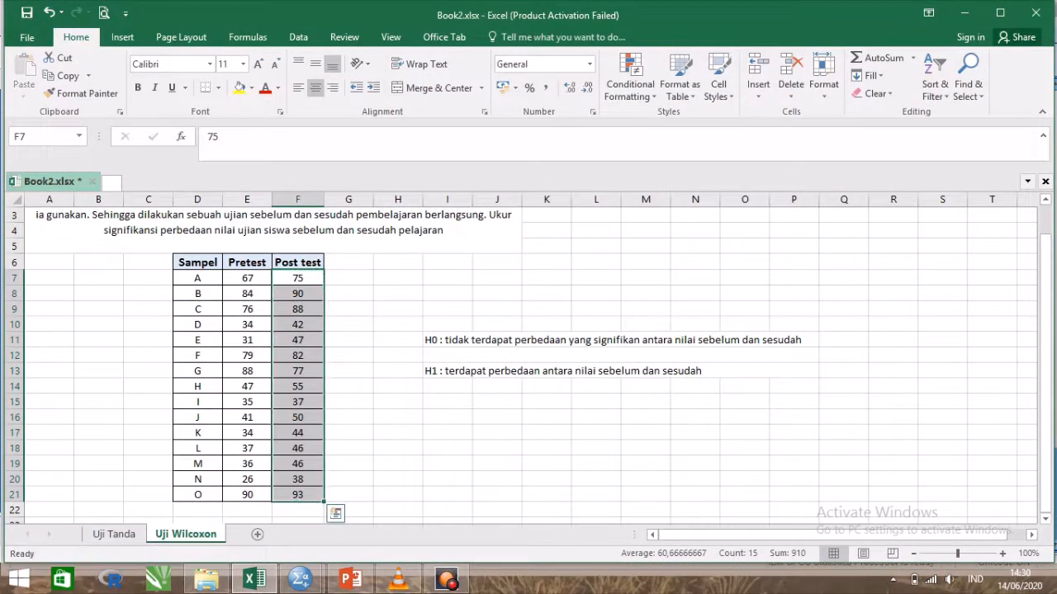
pyautogui.click(596, 340)
pyautogui.click(595, 371)
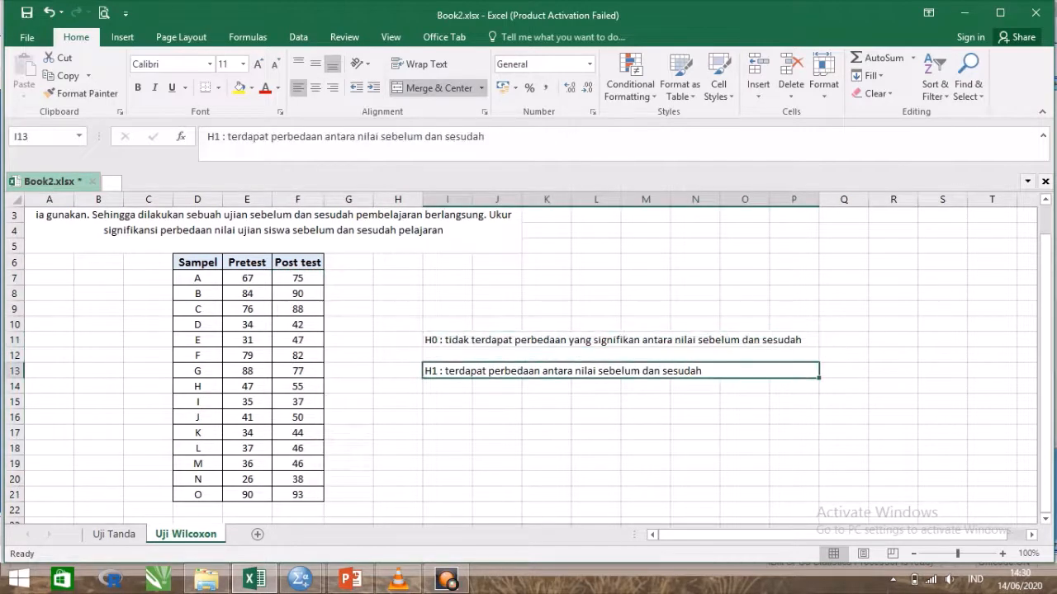